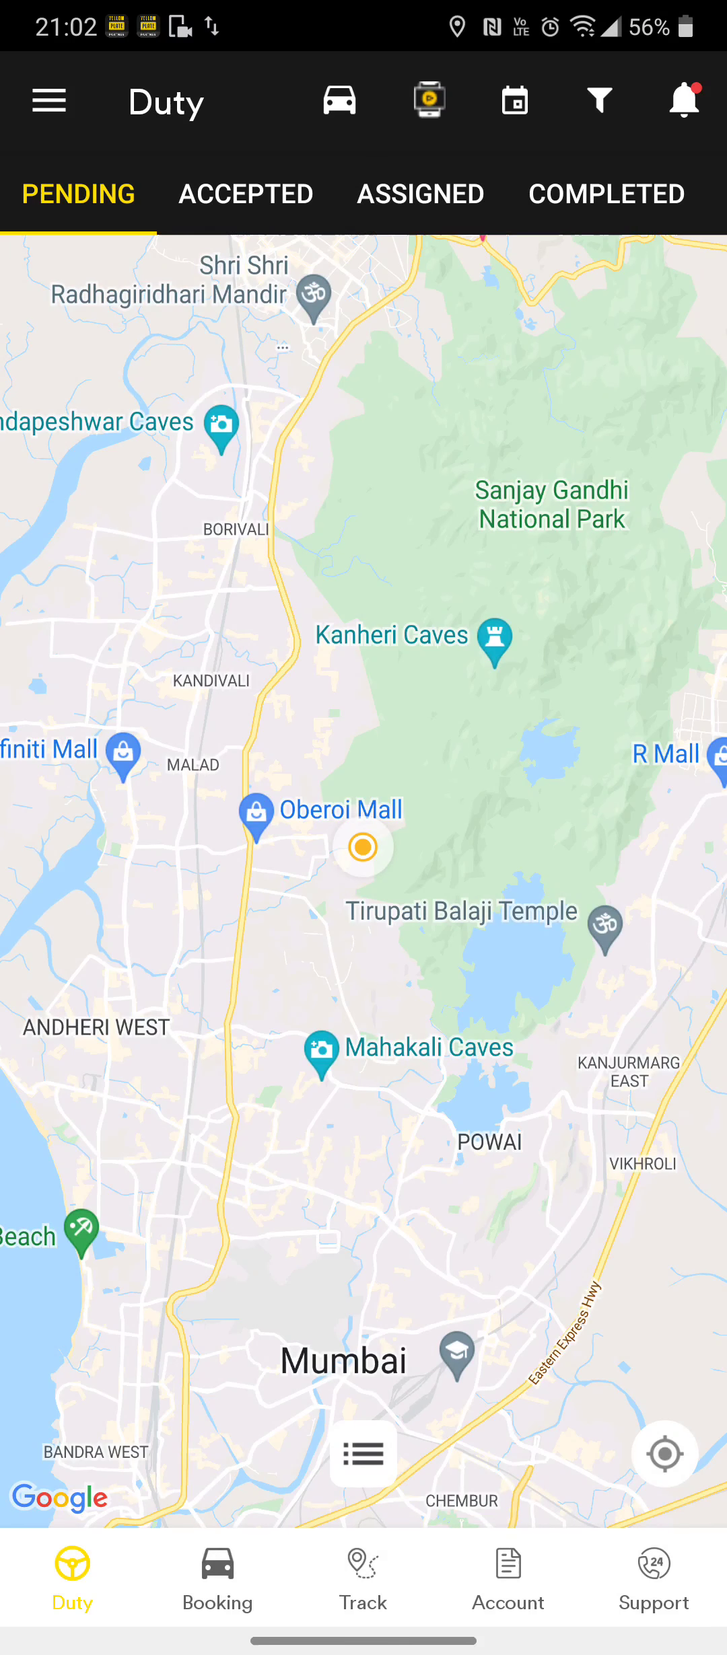
- Open the navigation drawer over the Duty map, closing and reopening it once
click(49, 100)
click(606, 807)
click(49, 101)
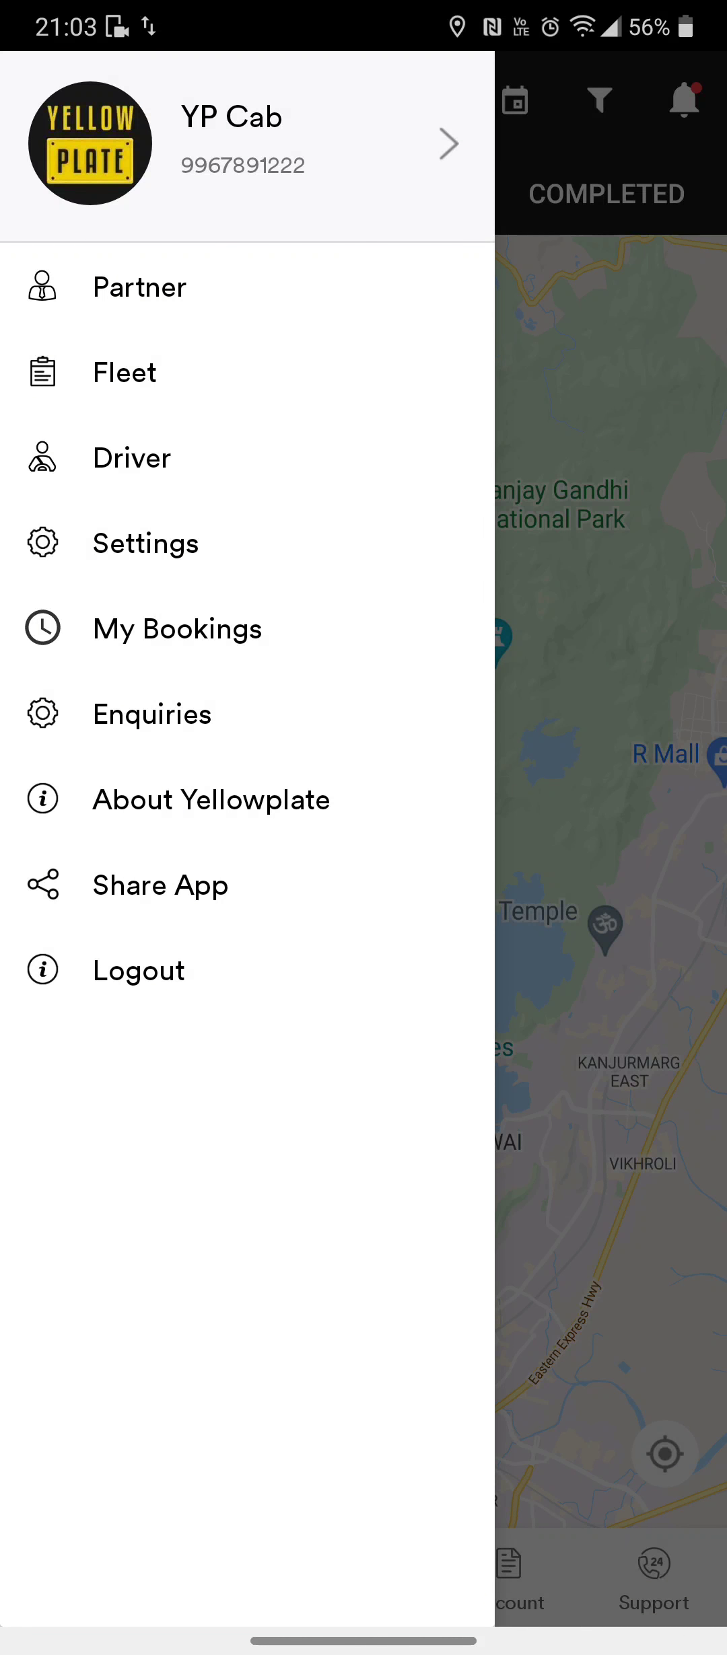
- In Settings, flip marketplace networking and listing off and on, then save with all five on
click(145, 543)
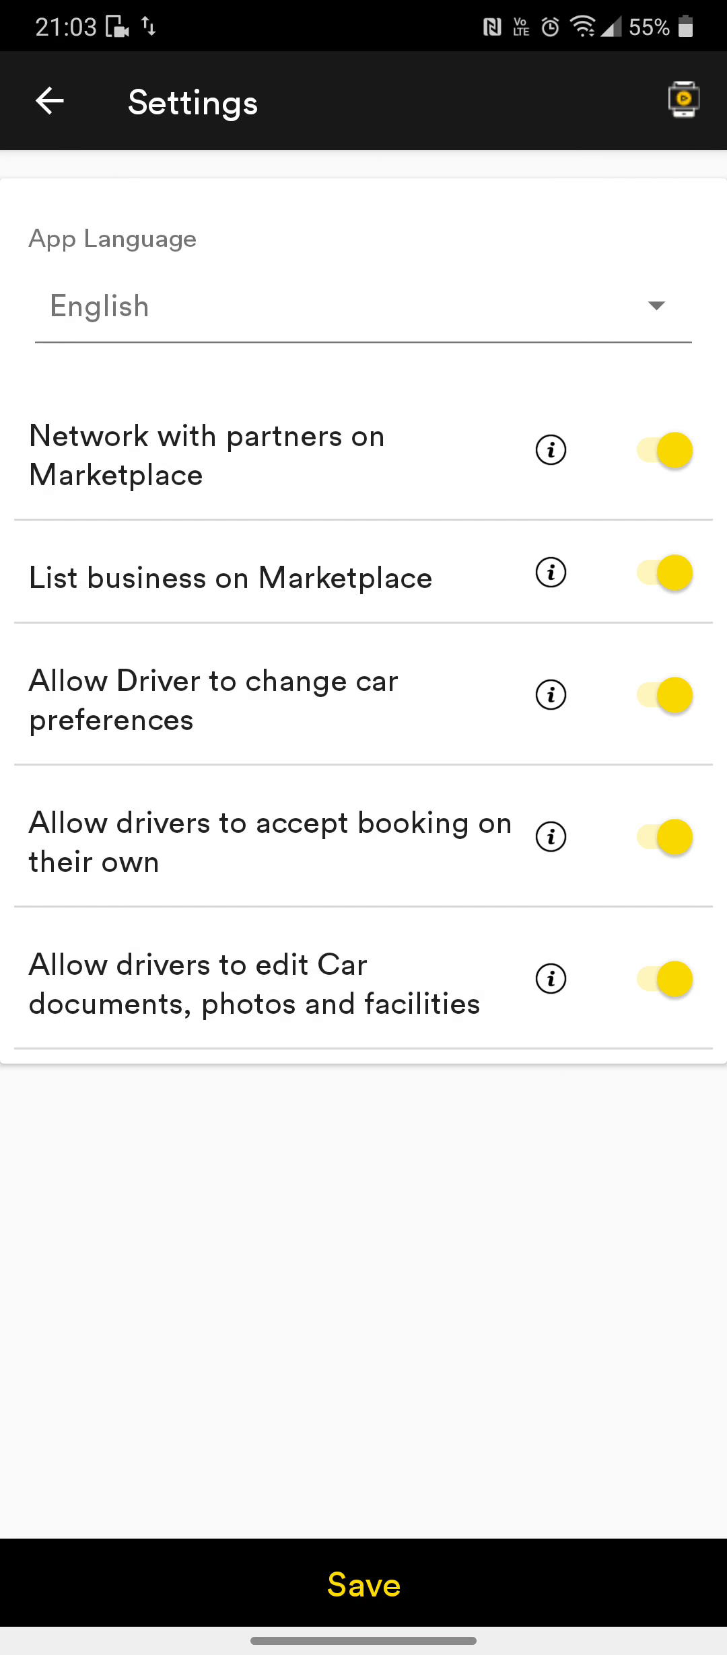
click(663, 450)
click(663, 450)
click(663, 573)
click(364, 1585)
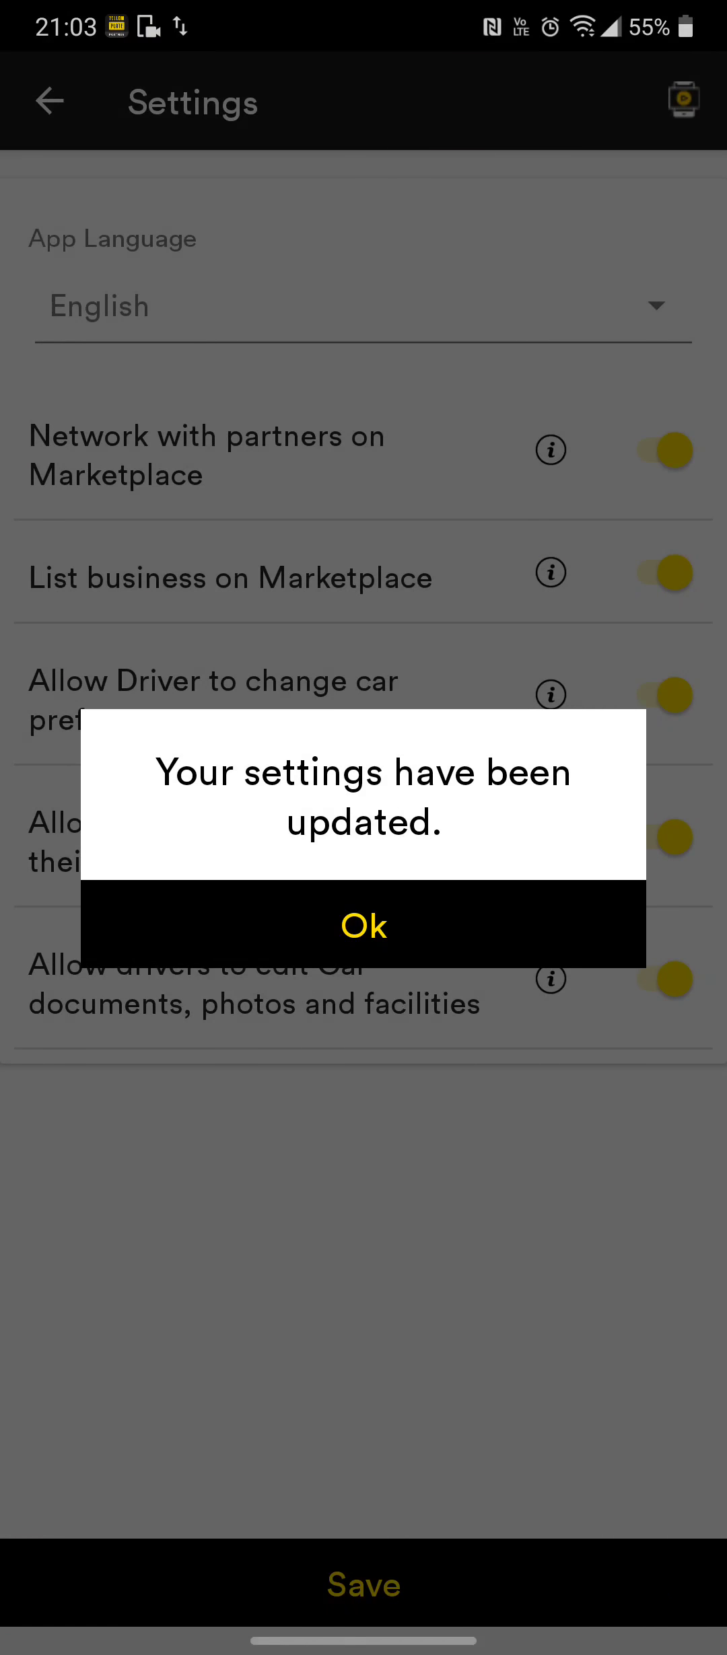
- Dismiss the update confirmation and show the six partners on Partner's NETWORK tab
click(363, 926)
click(49, 101)
click(135, 282)
click(602, 215)
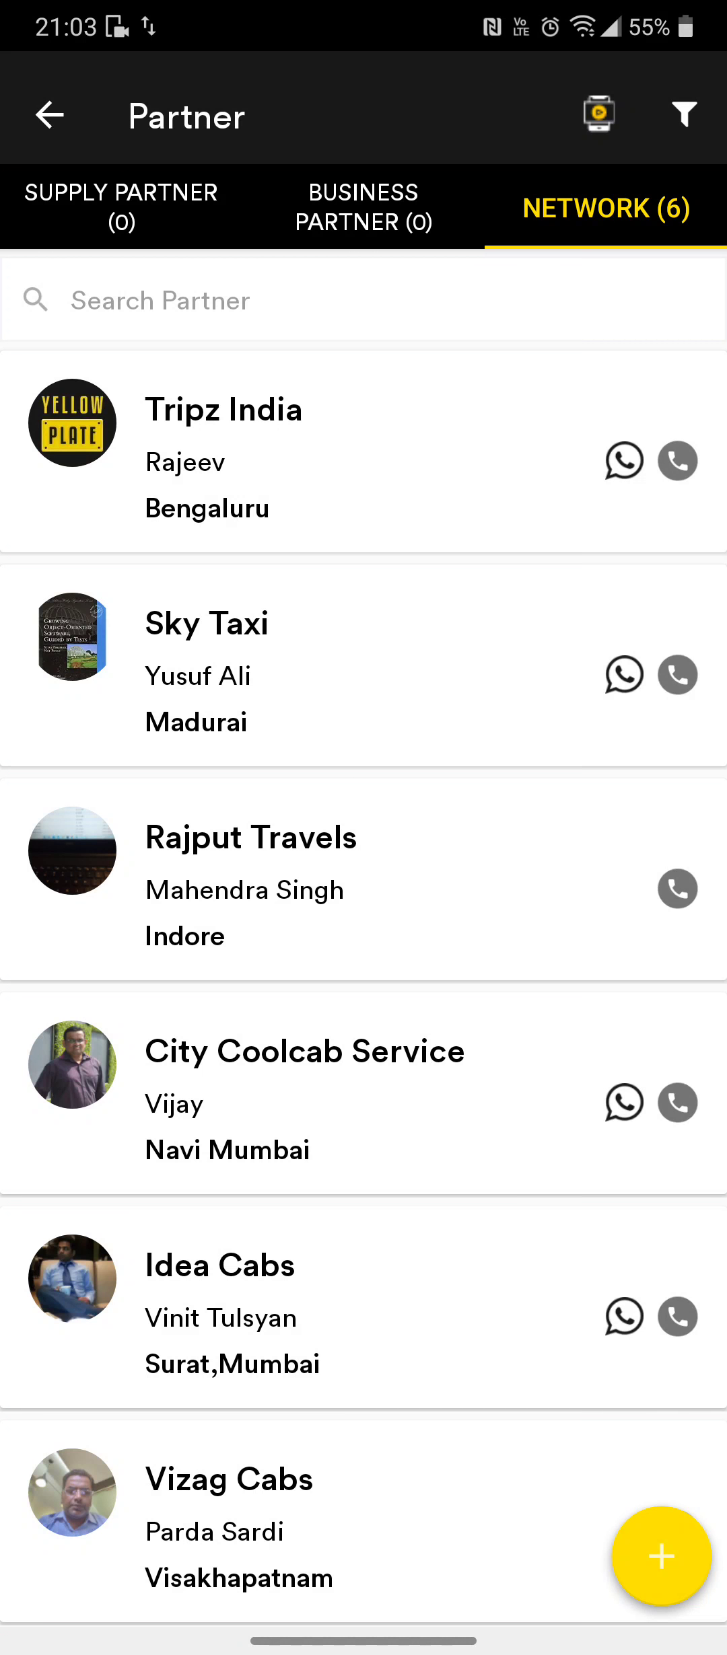
click(269, 451)
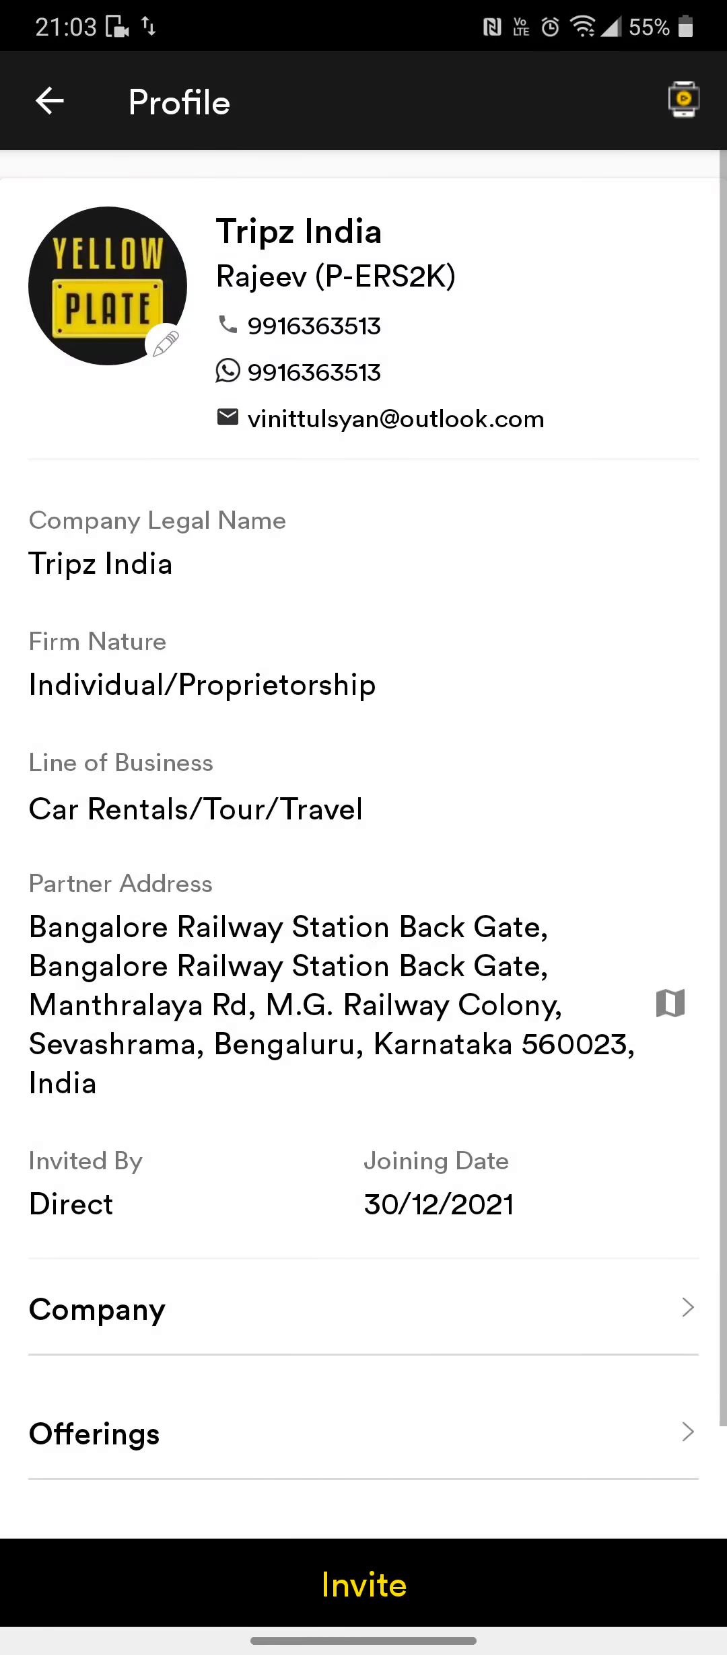
click(364, 1585)
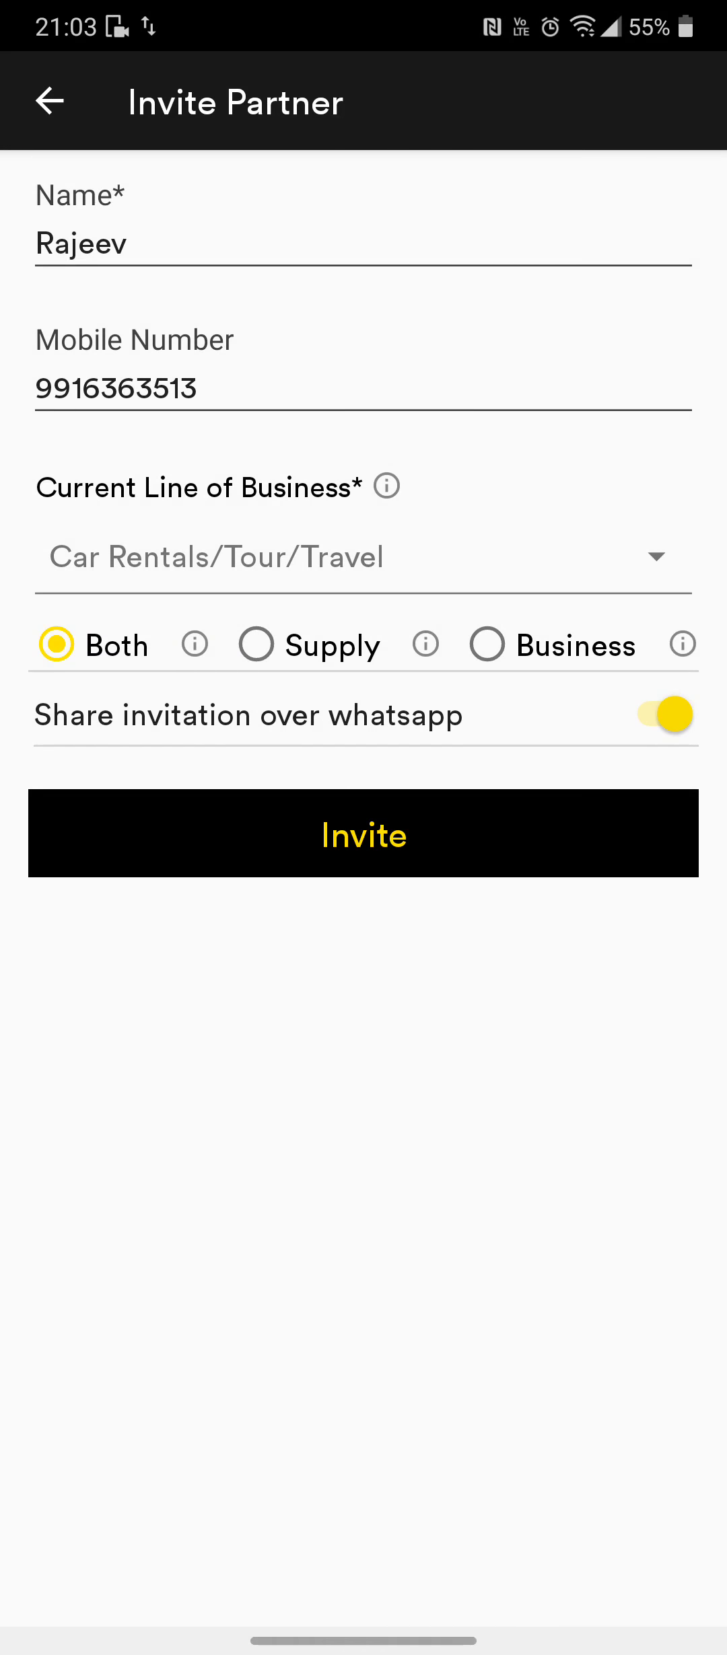
click(49, 101)
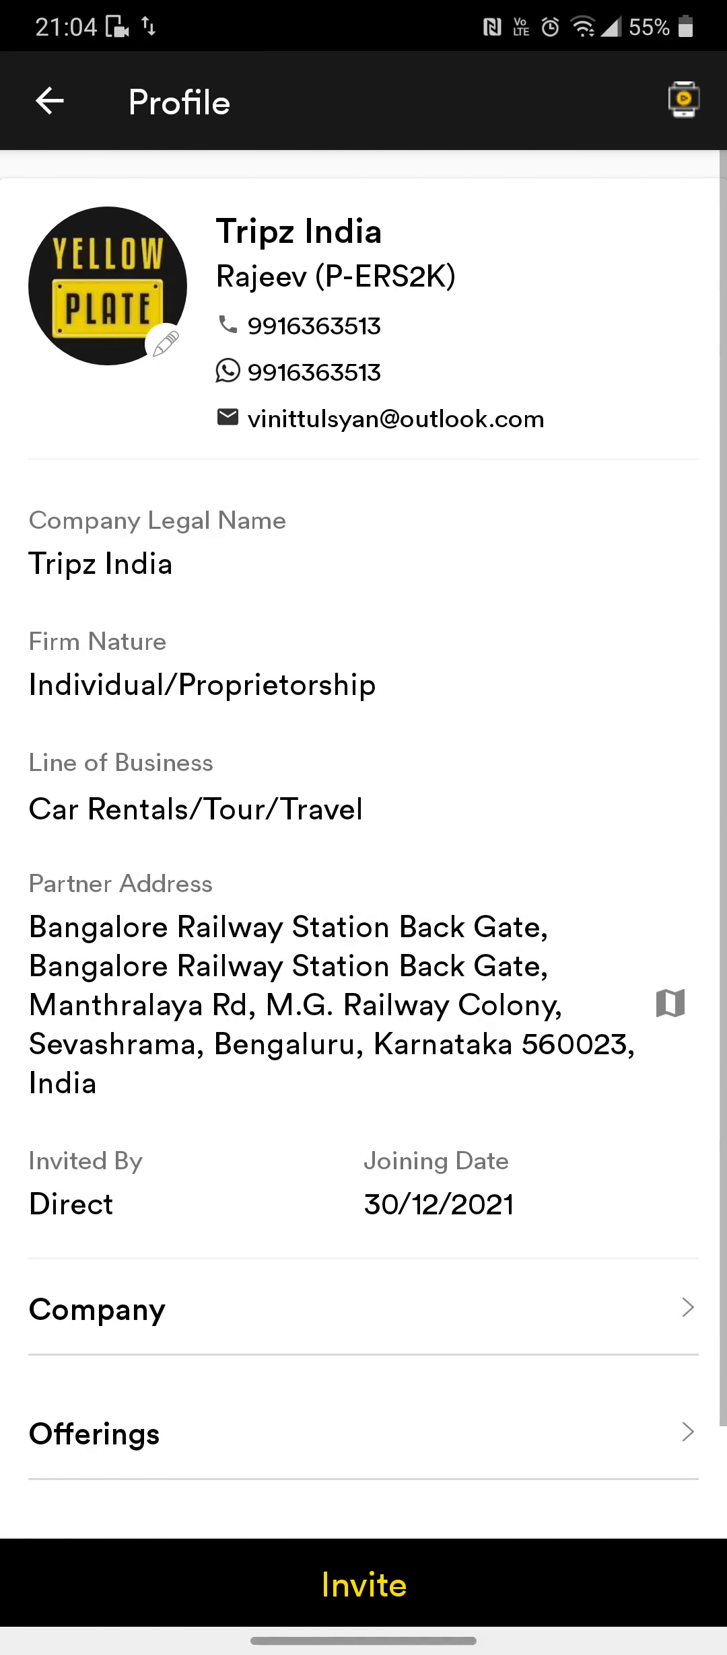
click(49, 101)
- Open the Sky Taxi partner profile, then back out to the app menu
click(205, 622)
drag(724, 691, 605, 691)
drag(723, 691, 606, 691)
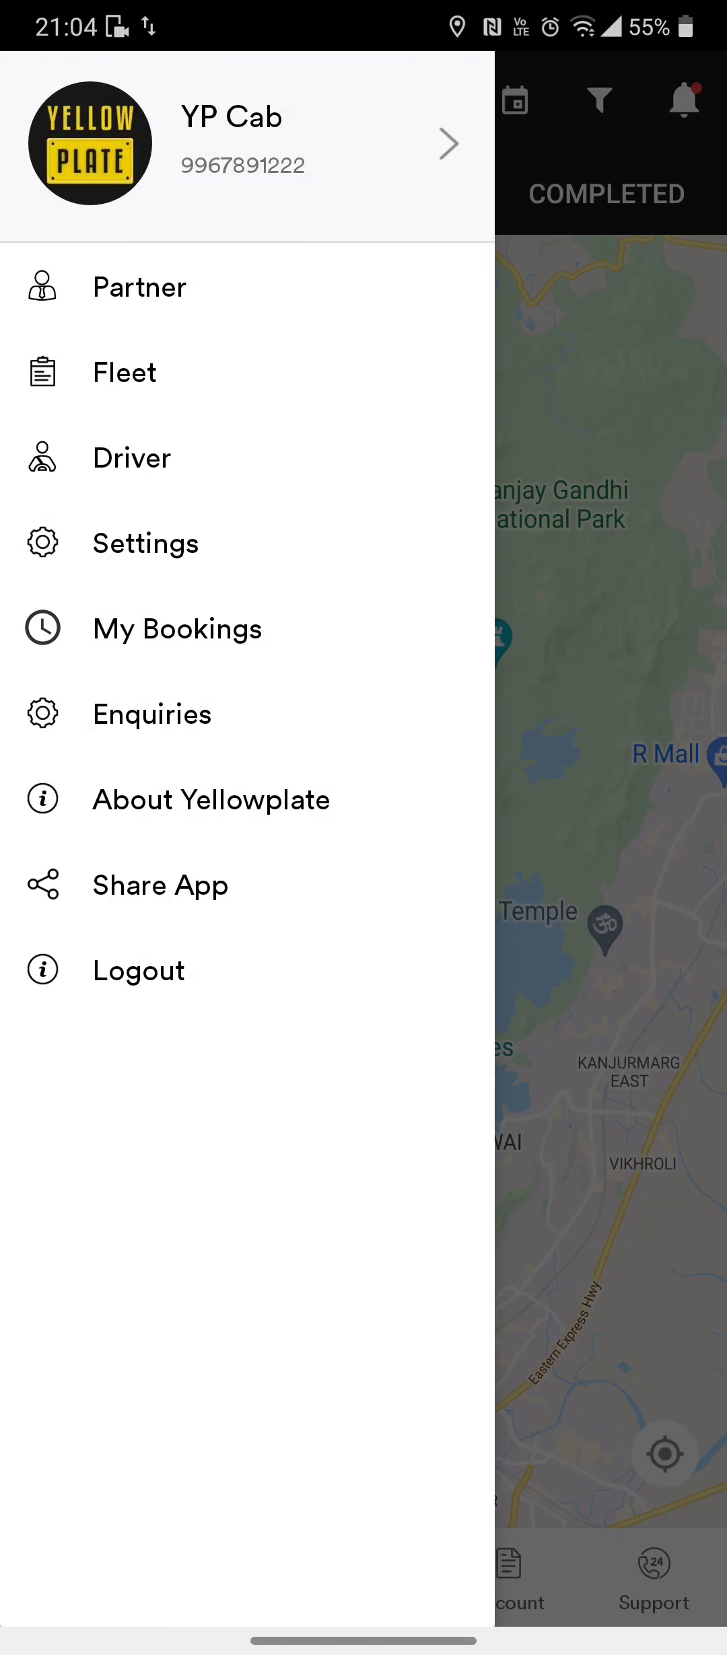
- Turn marketplace networking off, confirm the partner list is empty, then turn networking back on
click(145, 543)
click(650, 450)
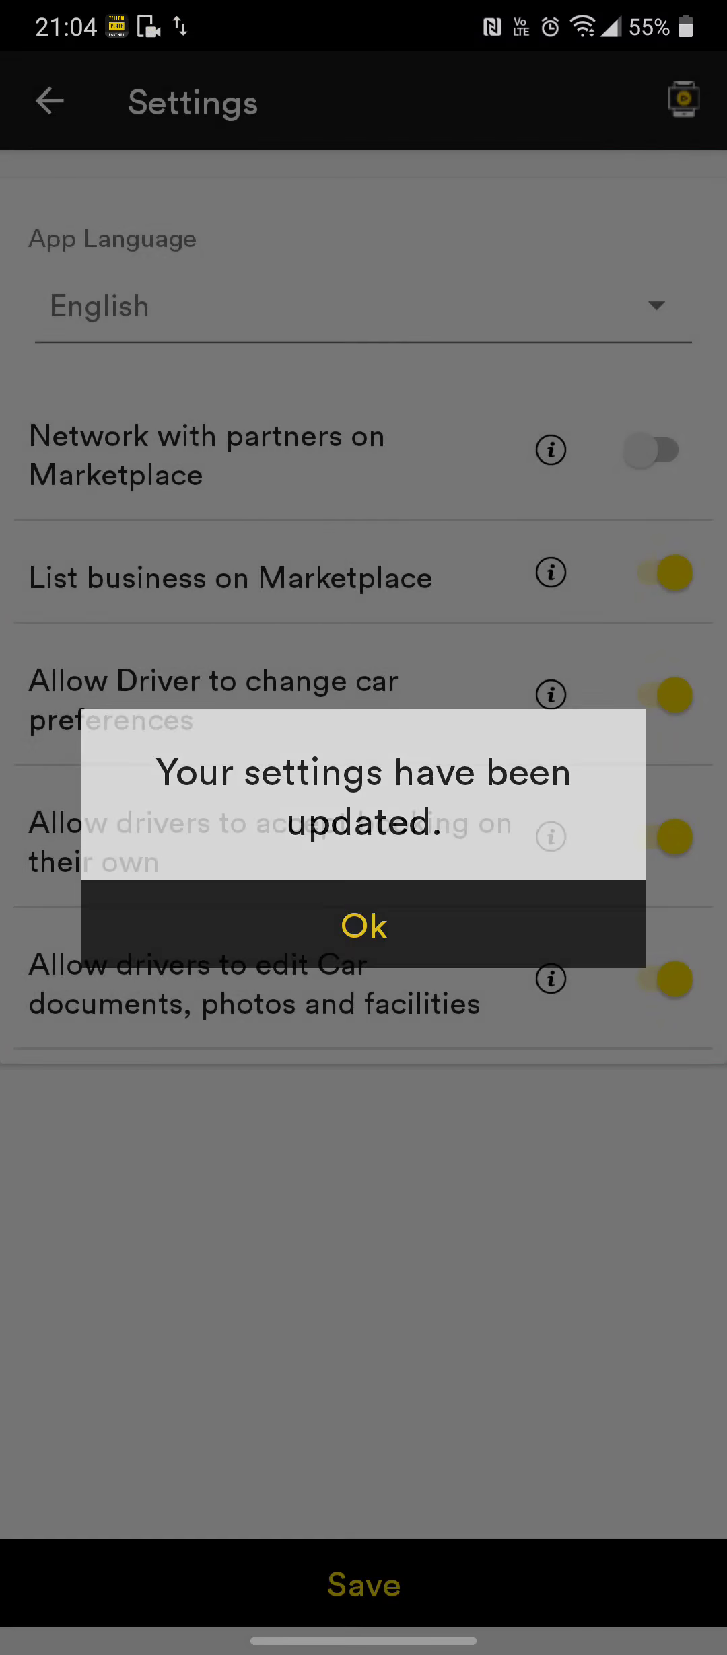
drag(723, 744, 666, 744)
click(141, 285)
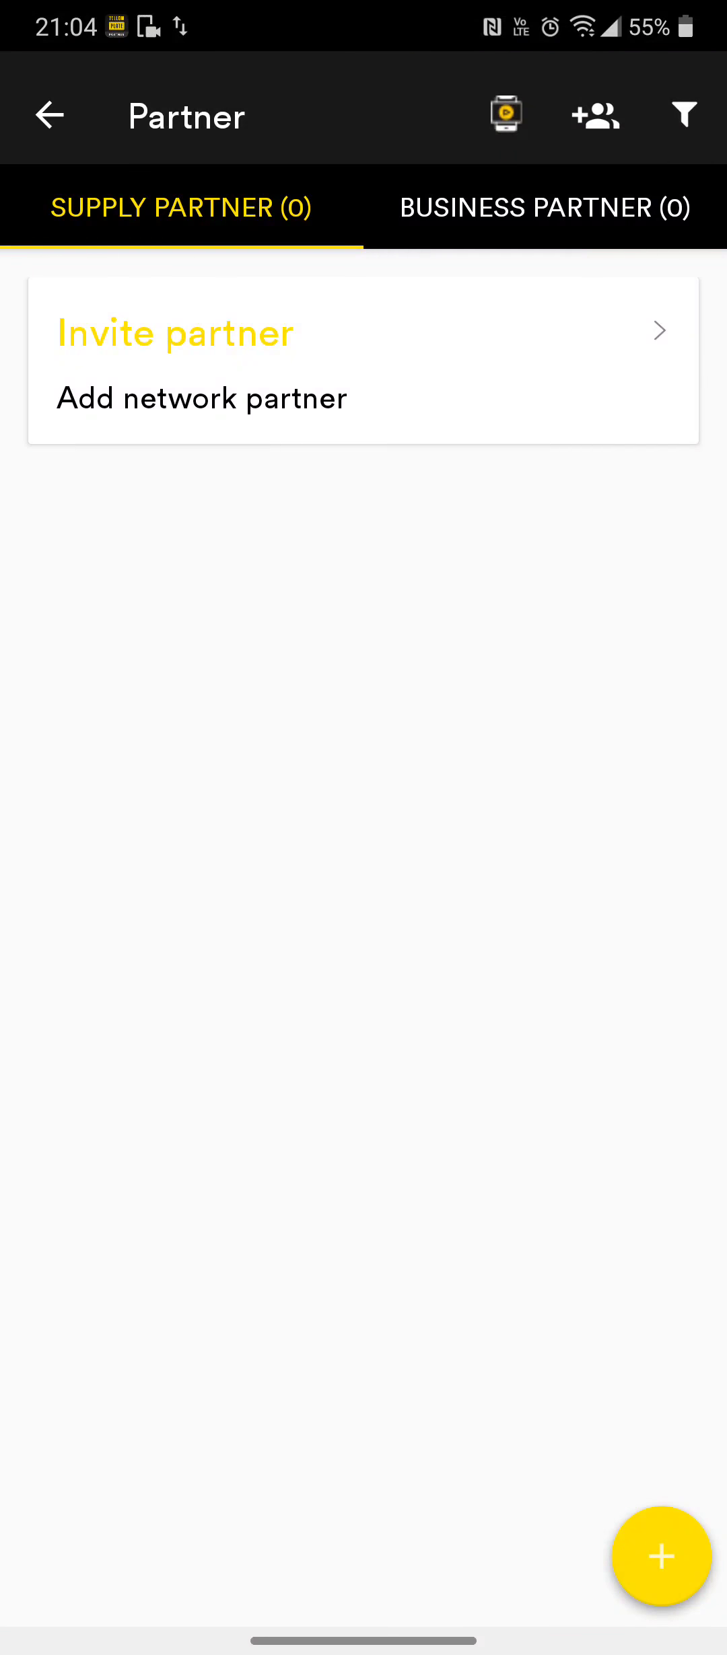
drag(723, 576, 666, 575)
click(141, 543)
click(650, 449)
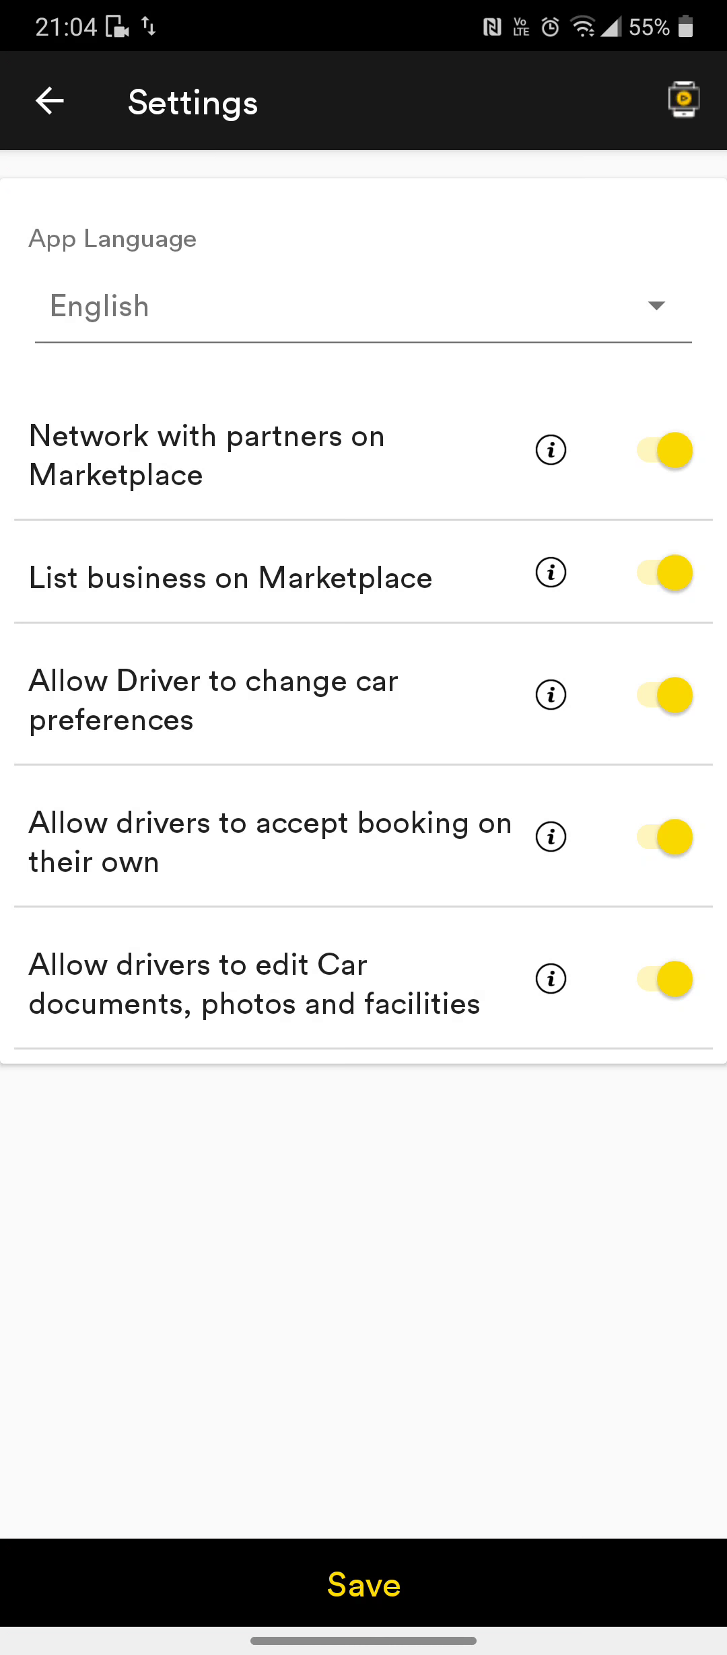
- Turn List business on Marketplace off and back on, then disallow driver car-preference changes
click(663, 573)
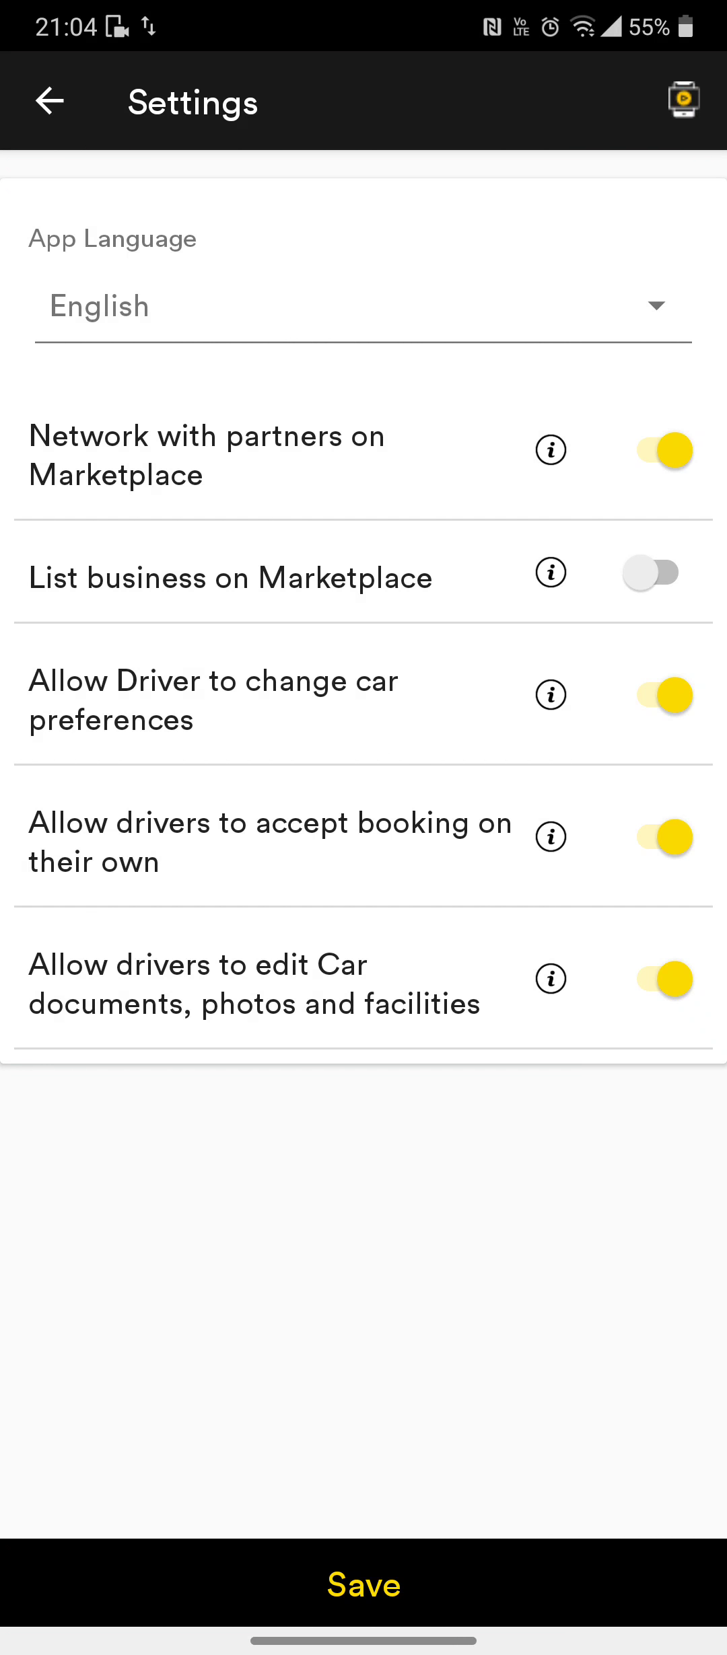
click(650, 573)
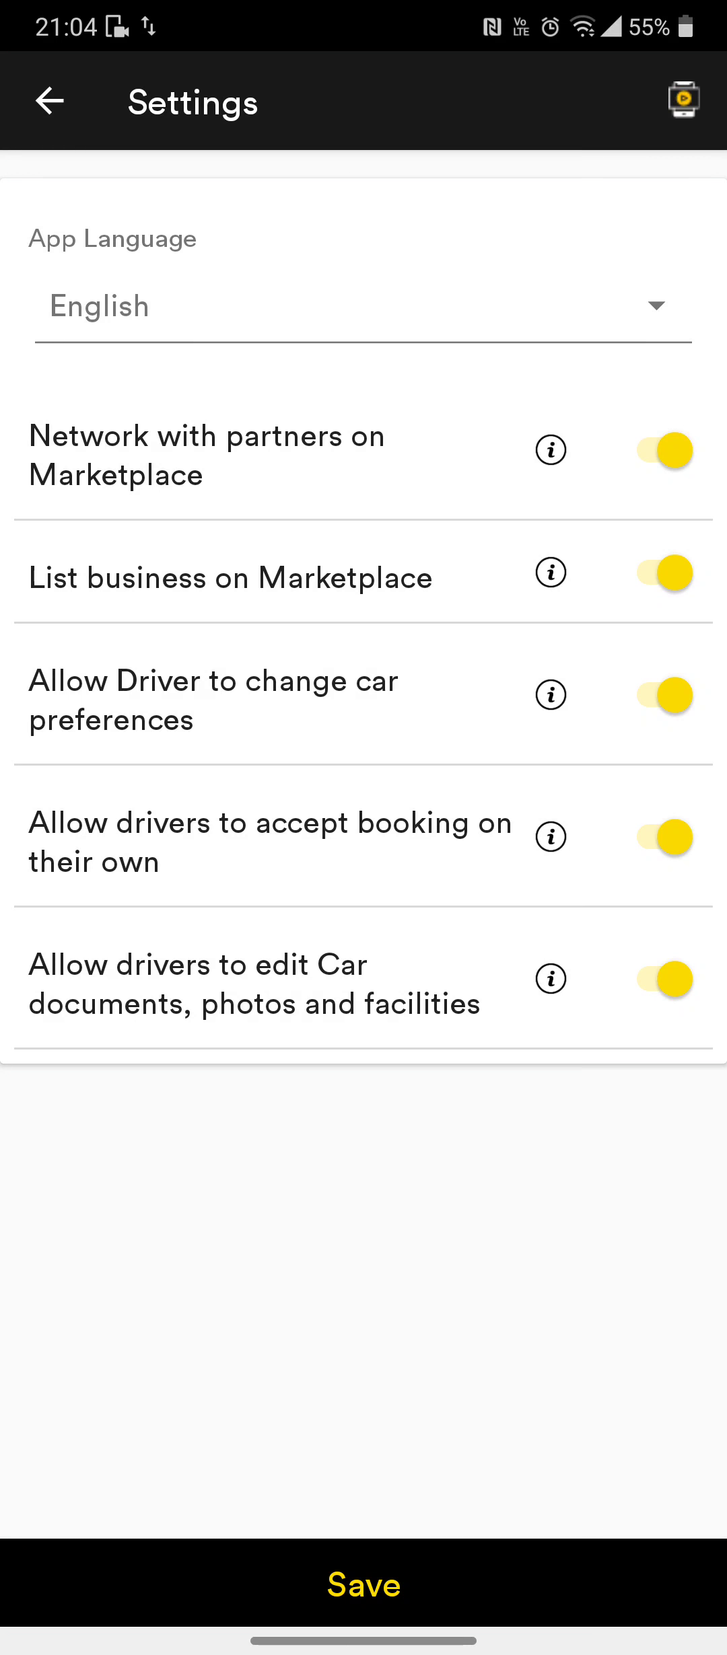
click(663, 696)
- Switch cash duties off and back on, and turn credit duties on
drag(724, 1045, 646, 1045)
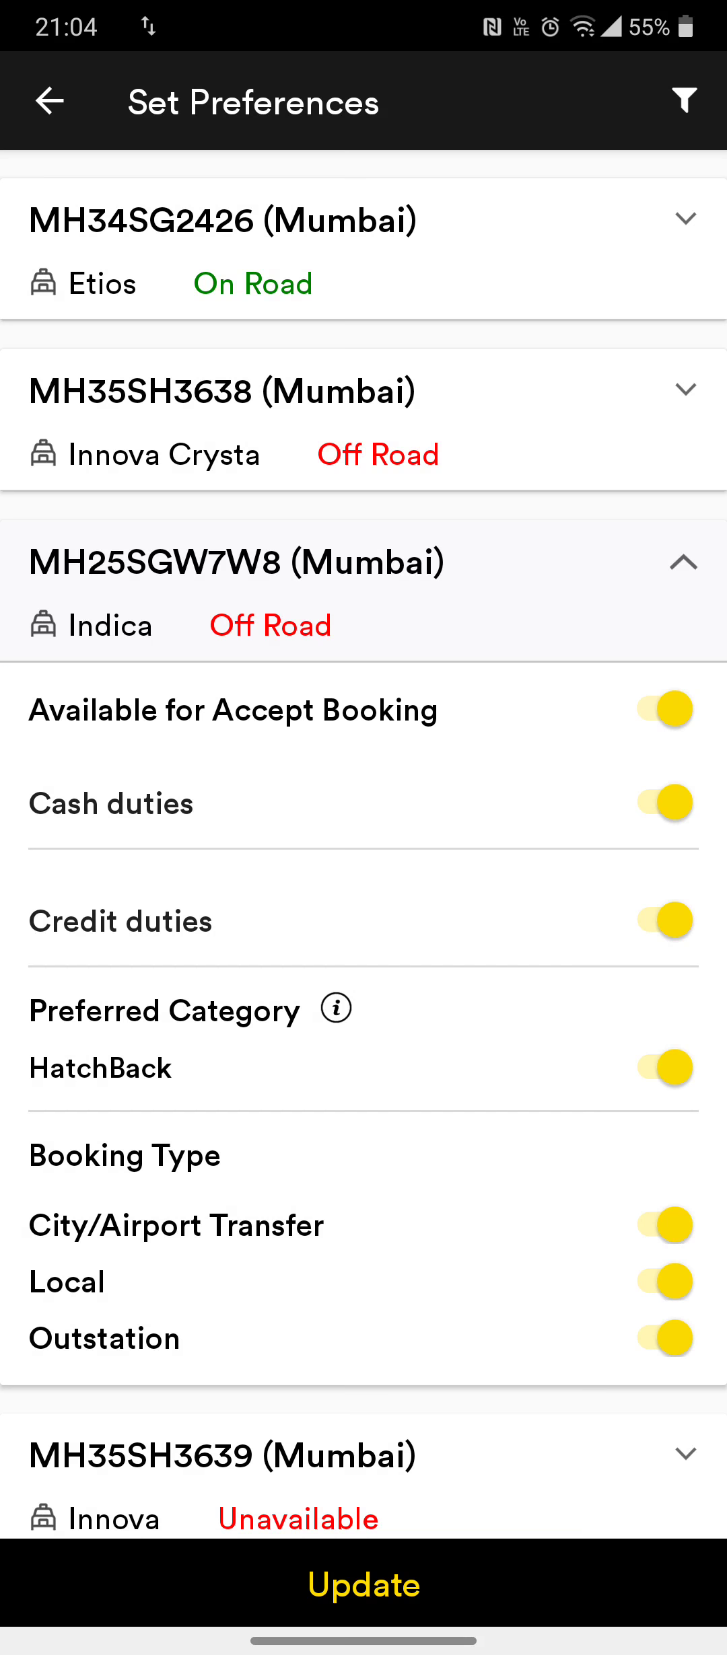
click(665, 802)
click(665, 802)
click(665, 920)
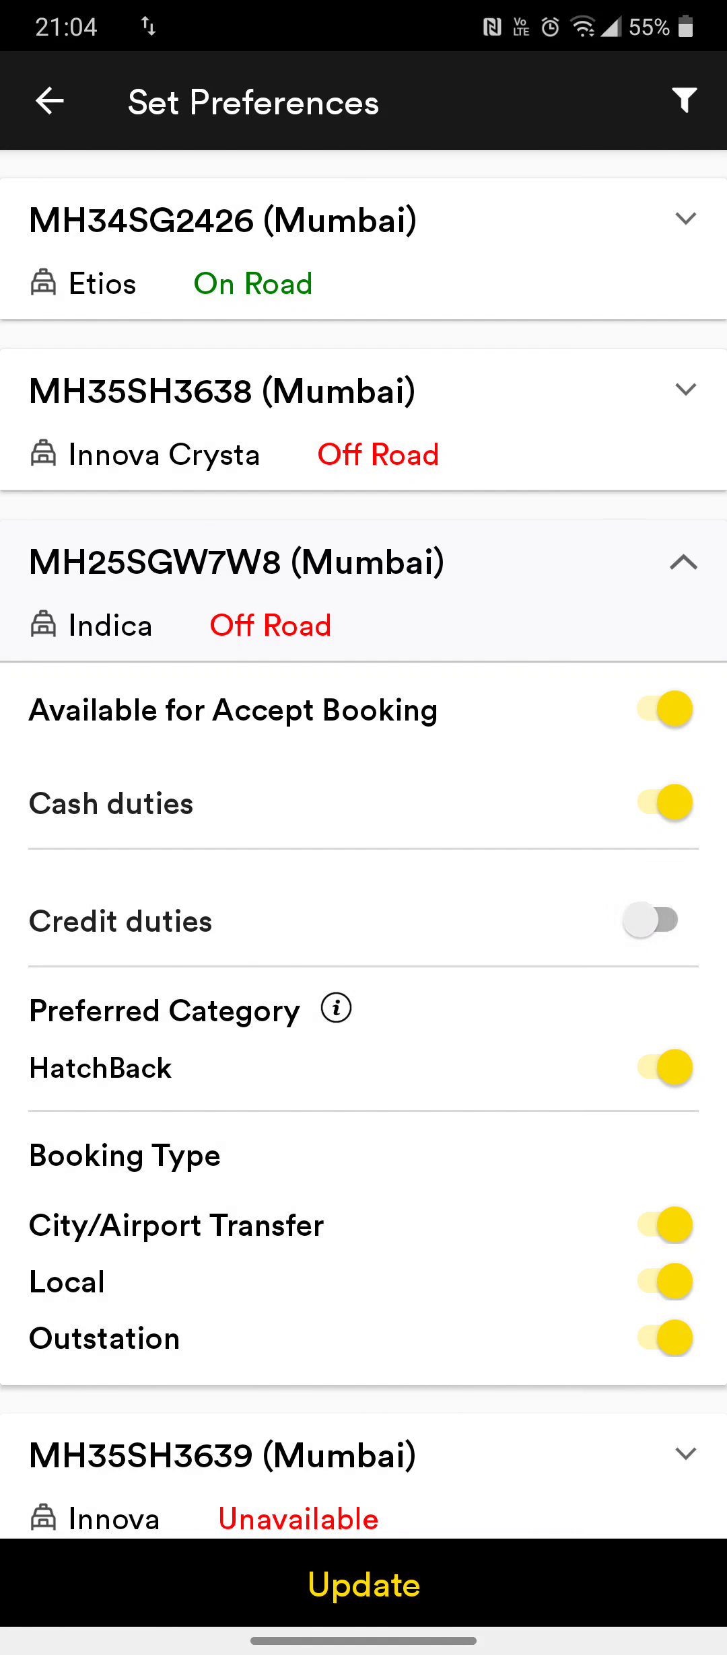
- Expand the Innova Crysta card, read the category explanation, and keep Executive SUV on
click(685, 389)
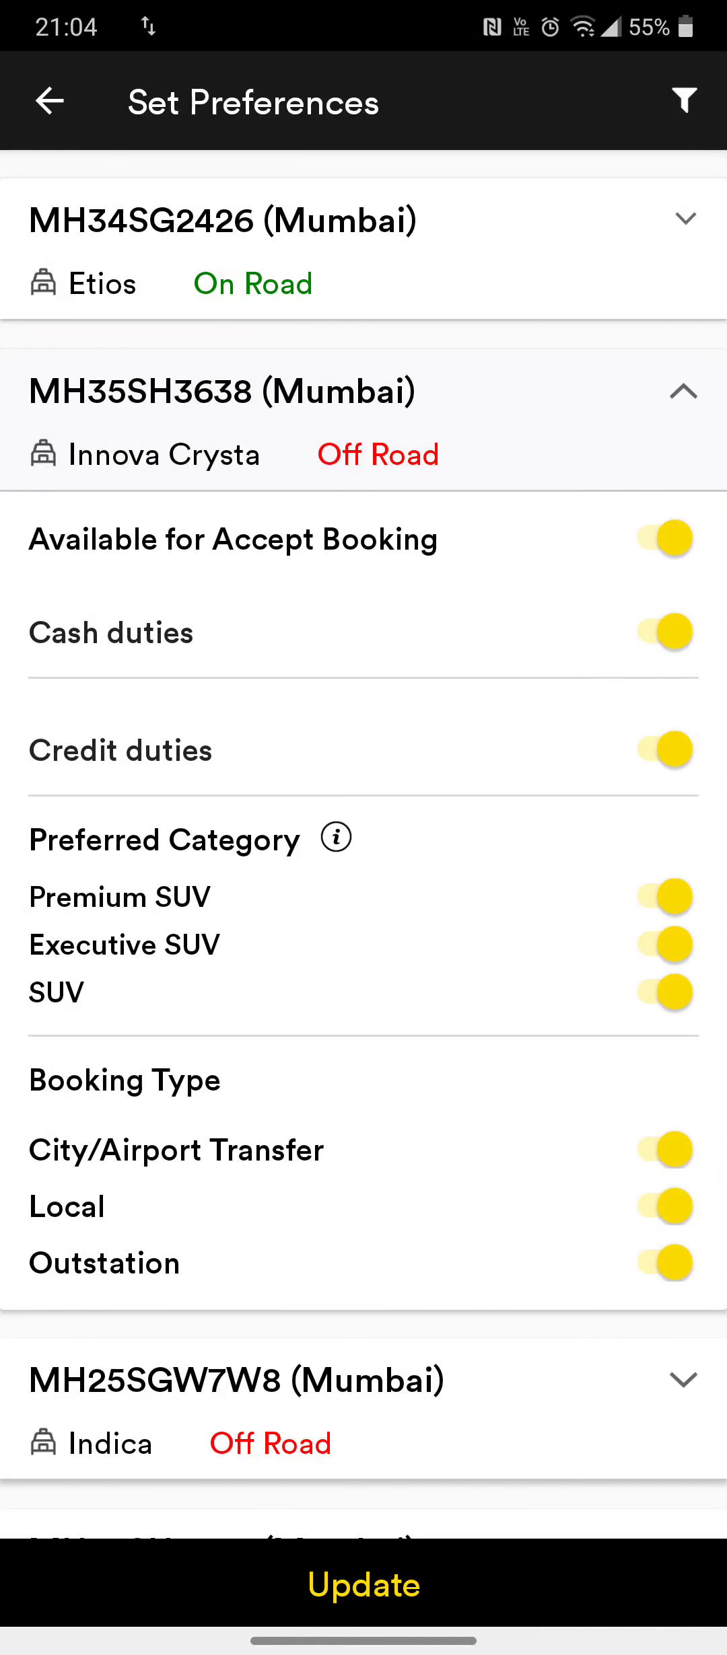
click(336, 838)
scroll(363, 828, down, 5)
click(49, 101)
click(665, 944)
click(665, 944)
click(652, 992)
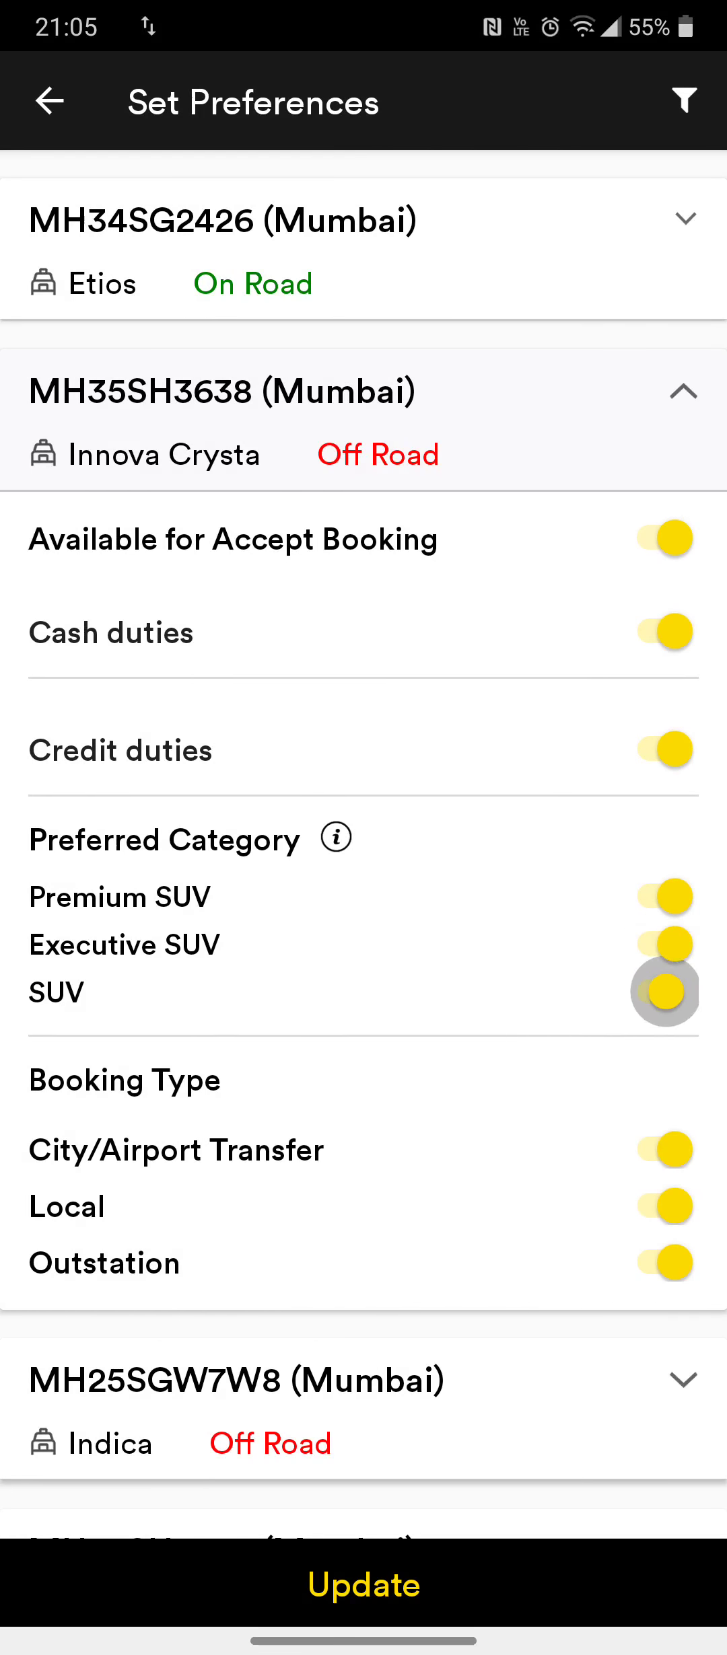
scroll(364, 874, down, 2)
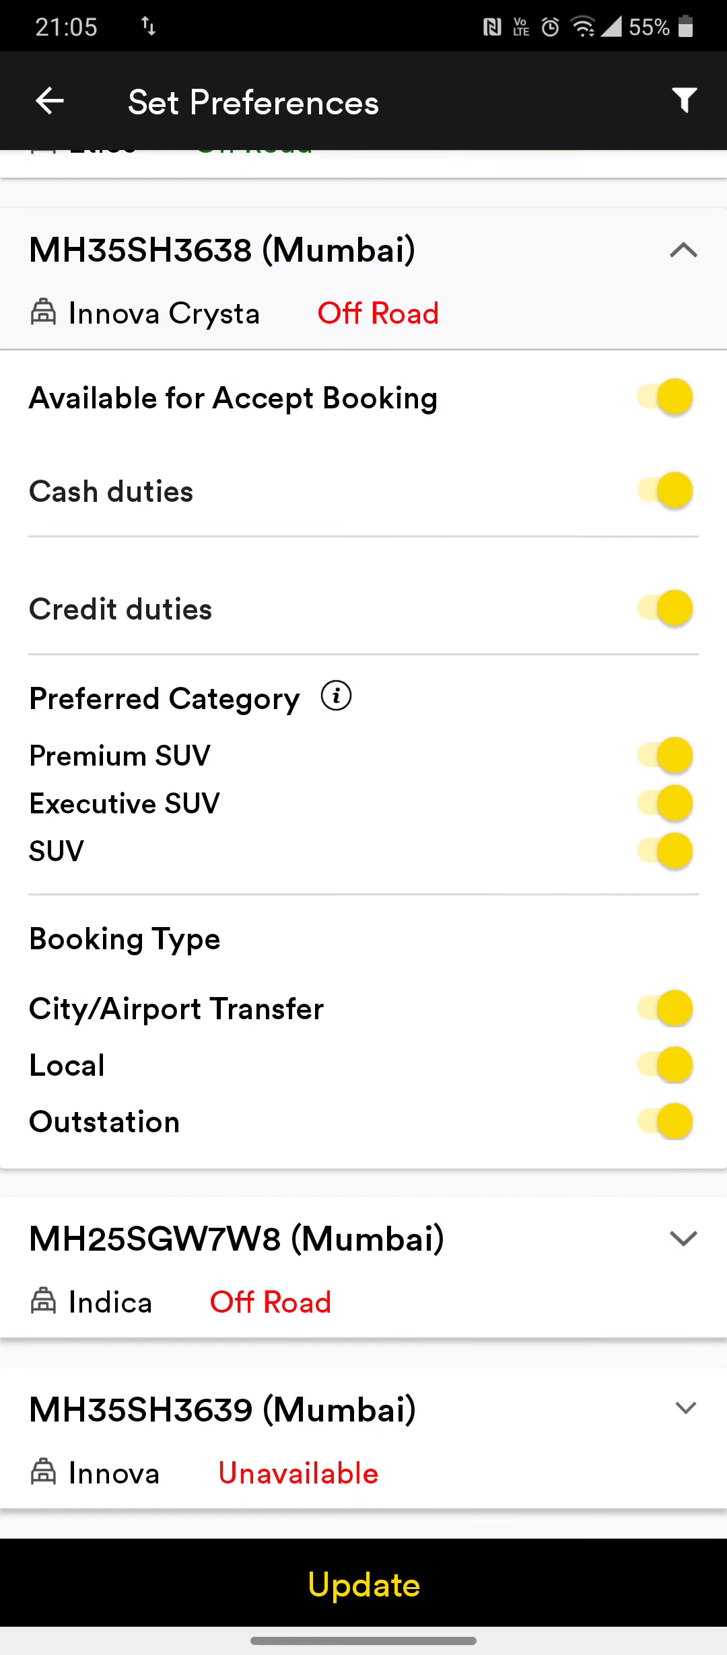
- Turn off the Innova Crysta's City/Airport Transfer and Local bookings and save the preferences
click(656, 1015)
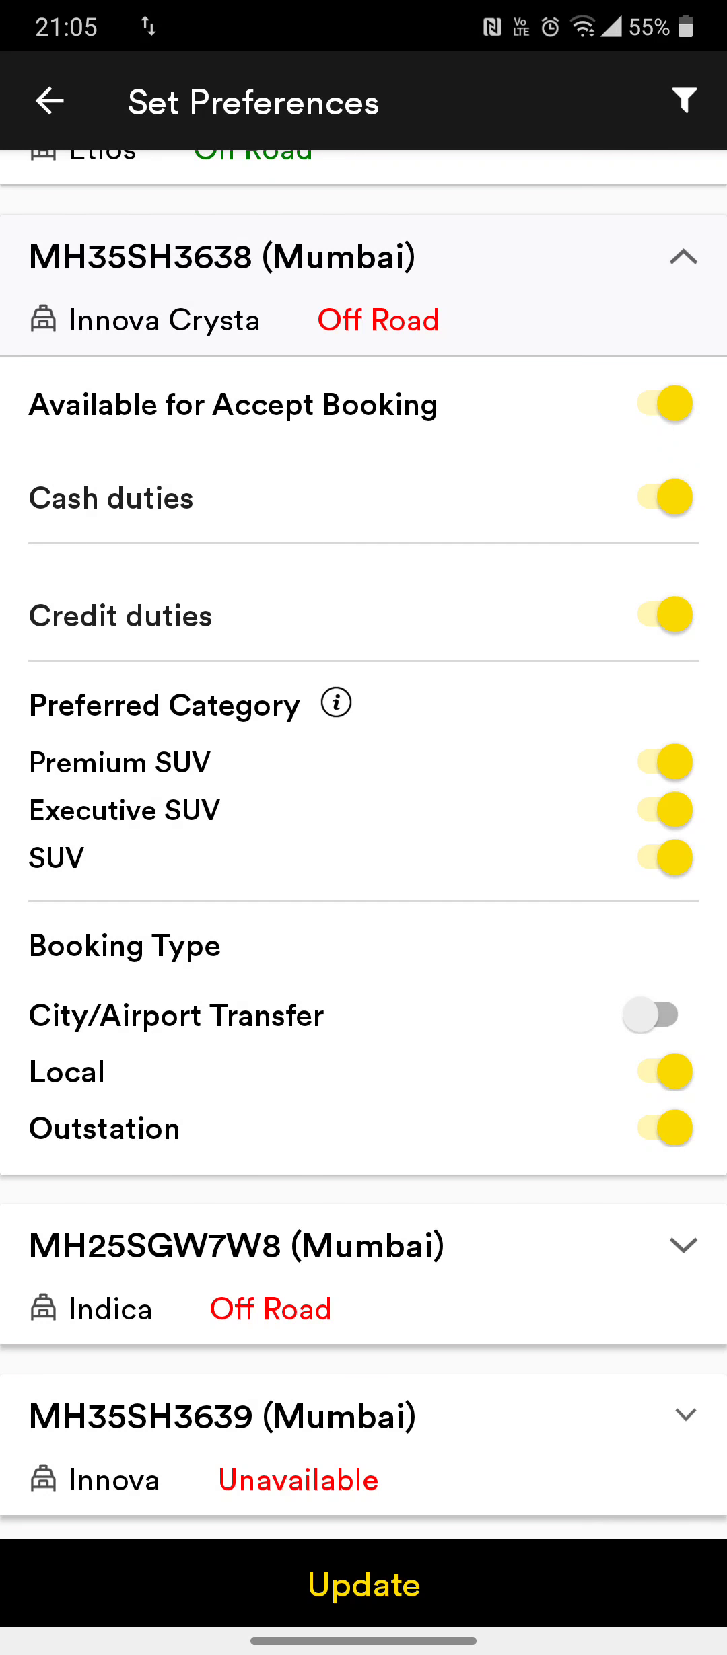
click(650, 1014)
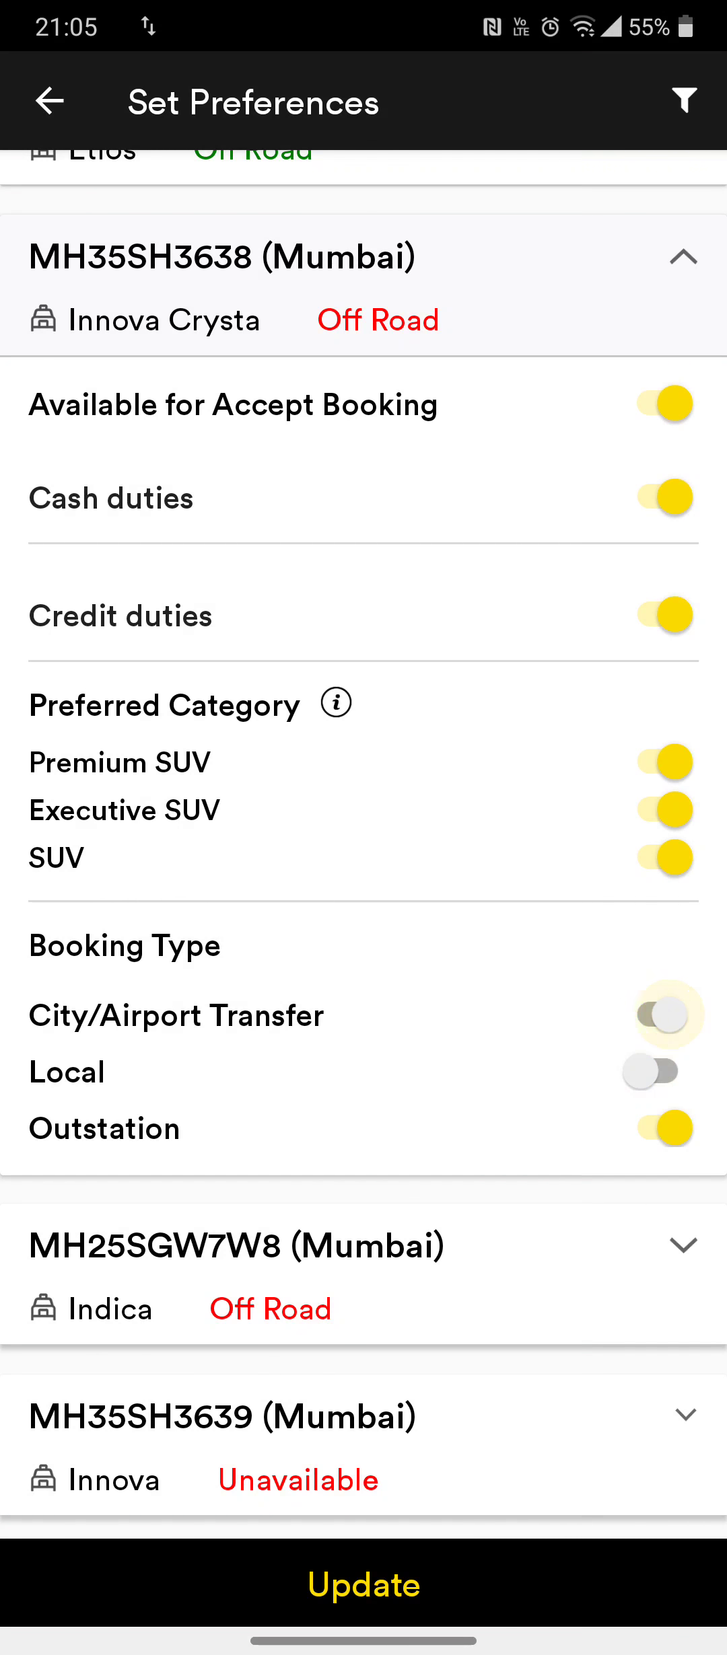
click(656, 1072)
click(650, 1014)
click(363, 1585)
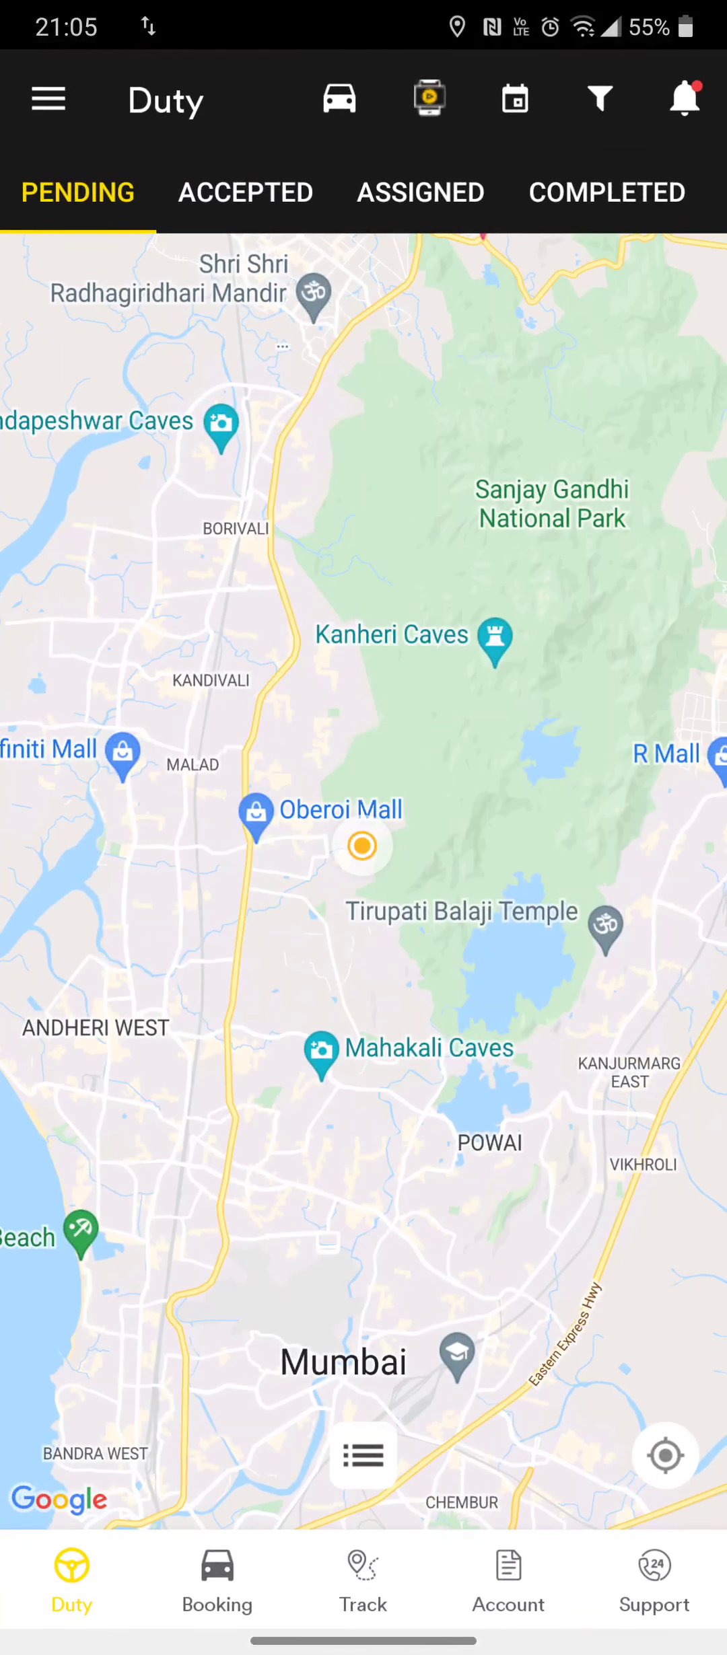
- In business settings, turn marketplace networking on and switch driver car-preference changes off
click(49, 101)
click(135, 539)
click(662, 695)
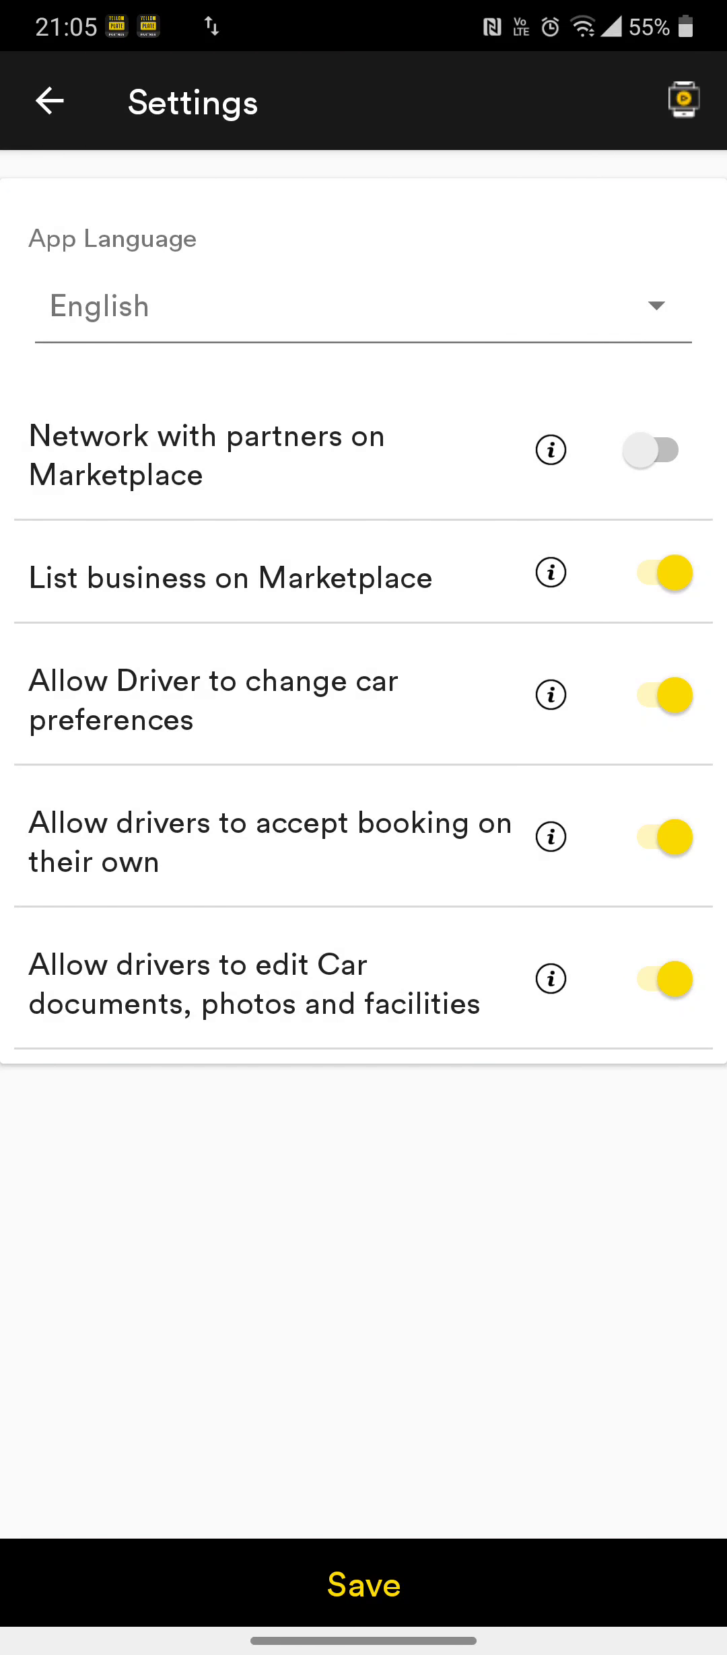
click(656, 450)
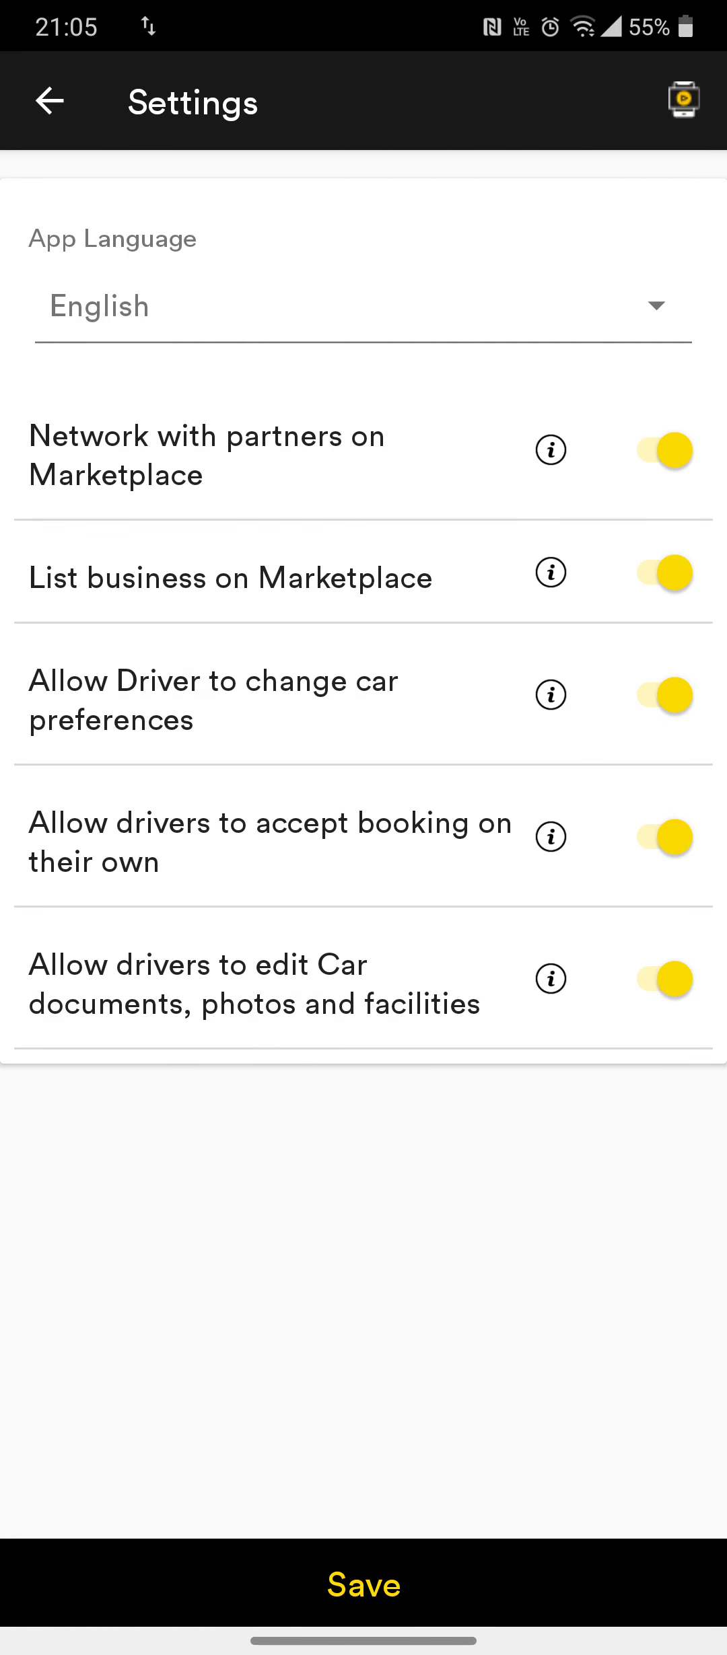
click(663, 695)
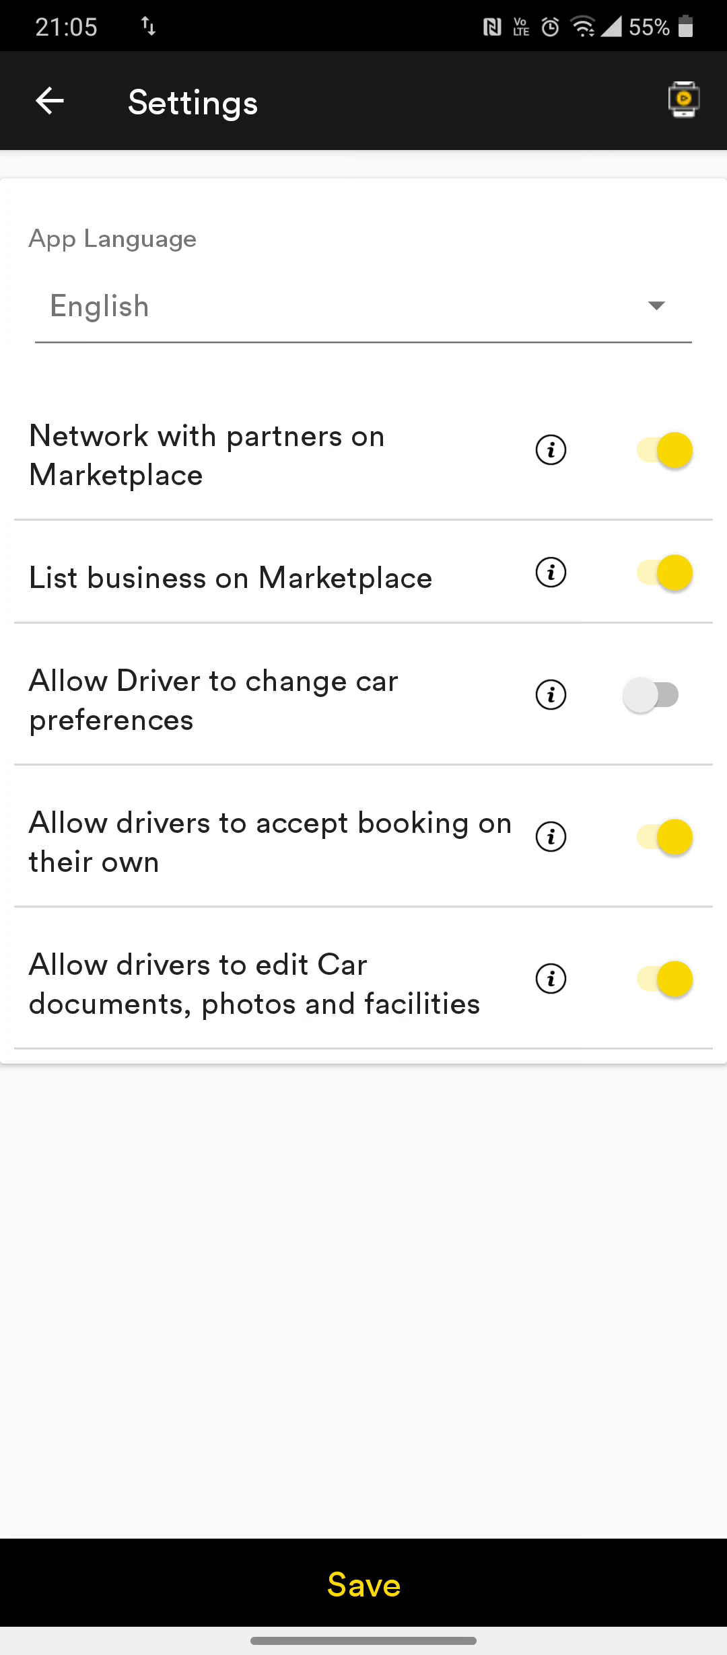
- Leave the settings and go to the Booking screen
click(49, 101)
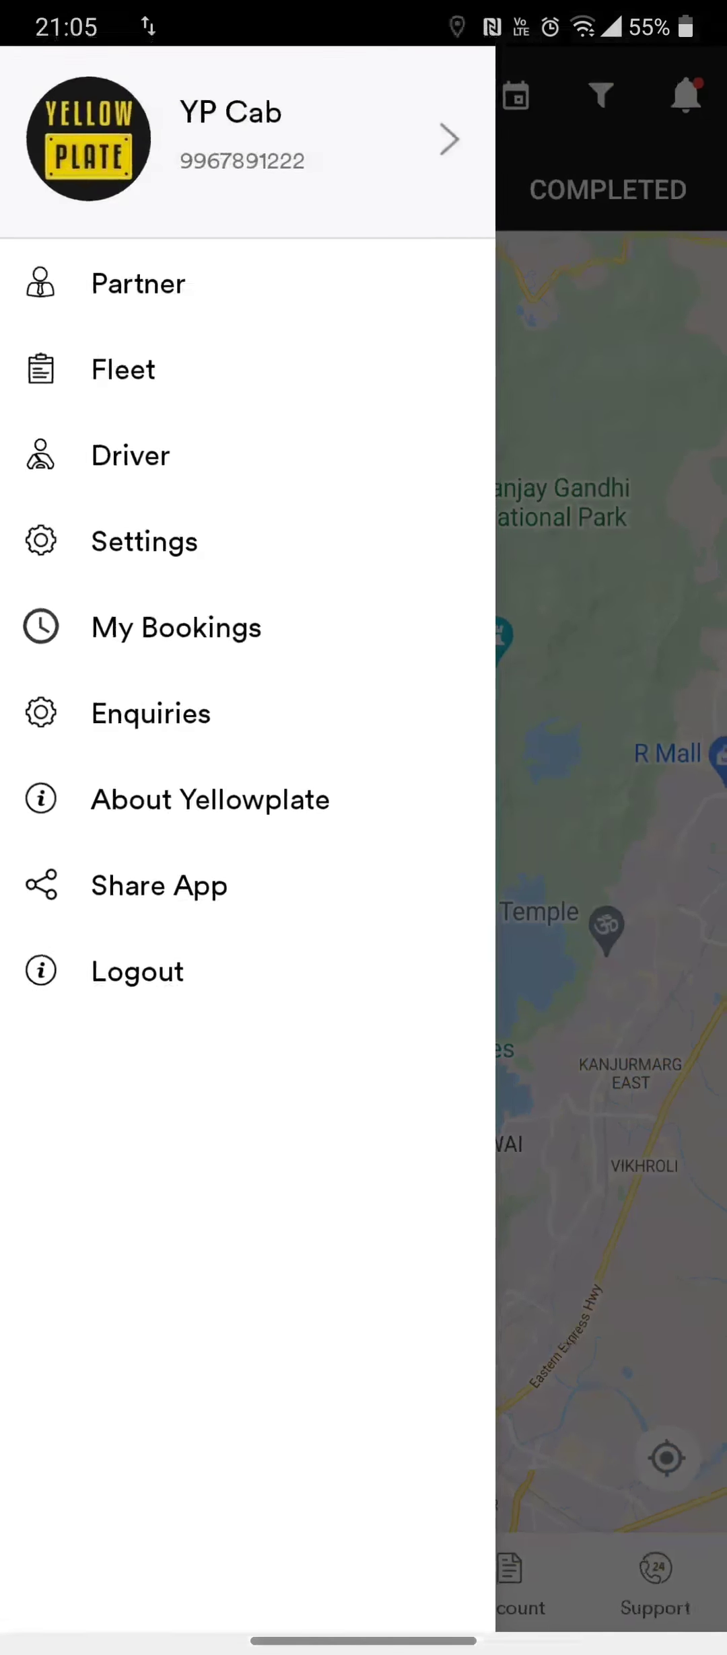
click(592, 875)
click(218, 1578)
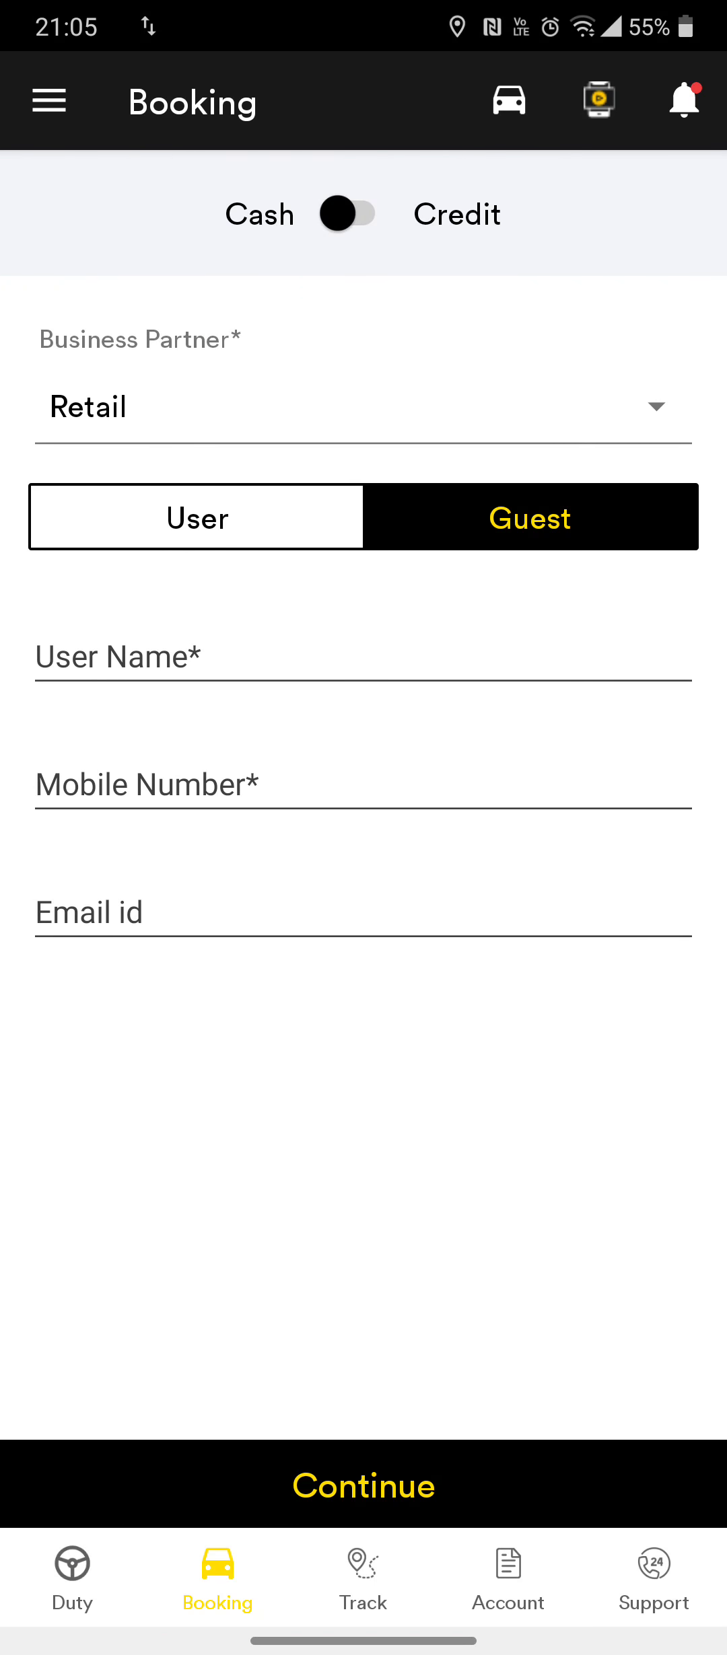
- Back in Settings, toggle Allow drivers to accept booking on their own off and on
click(49, 101)
click(146, 543)
click(650, 836)
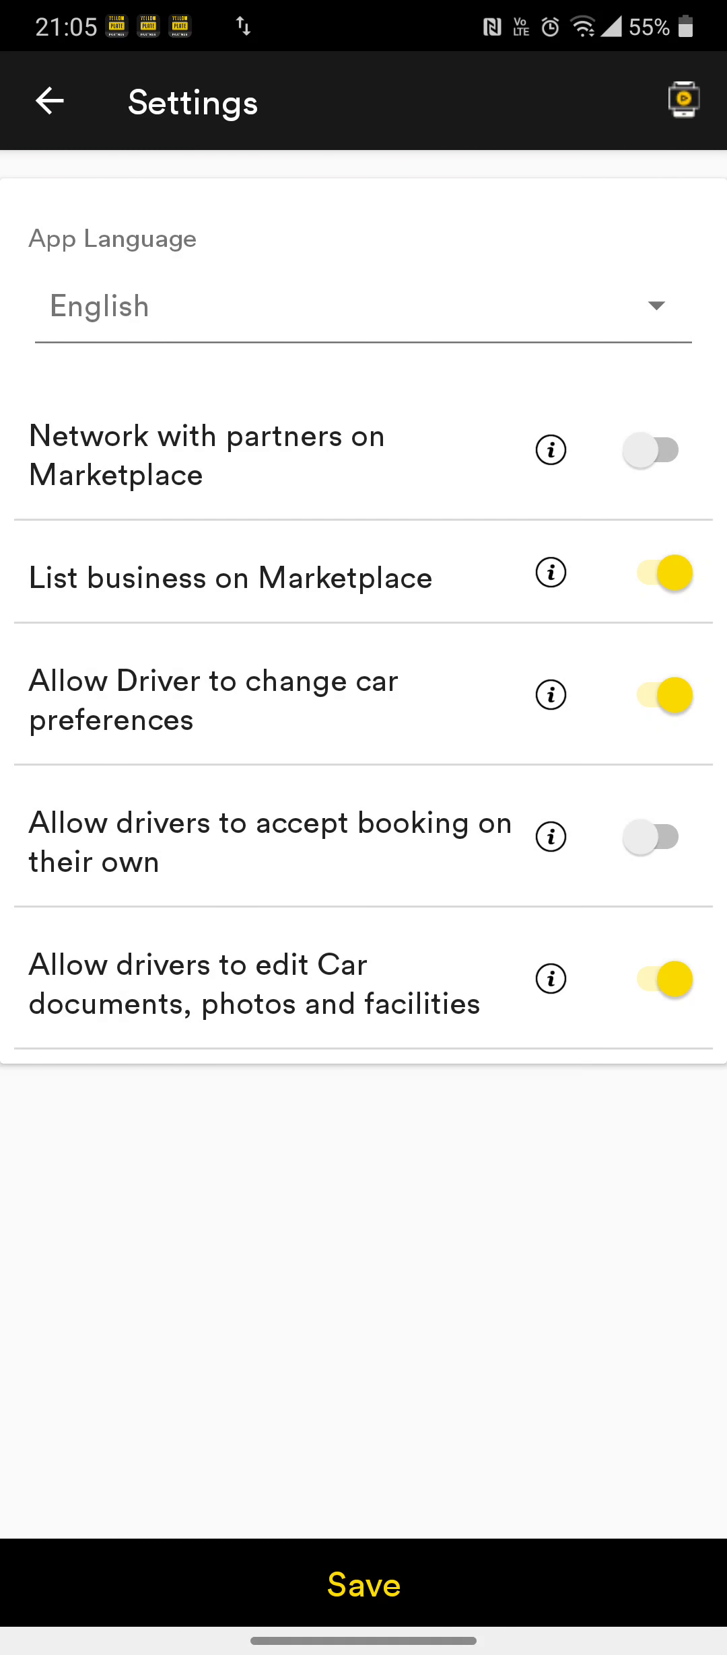
click(650, 837)
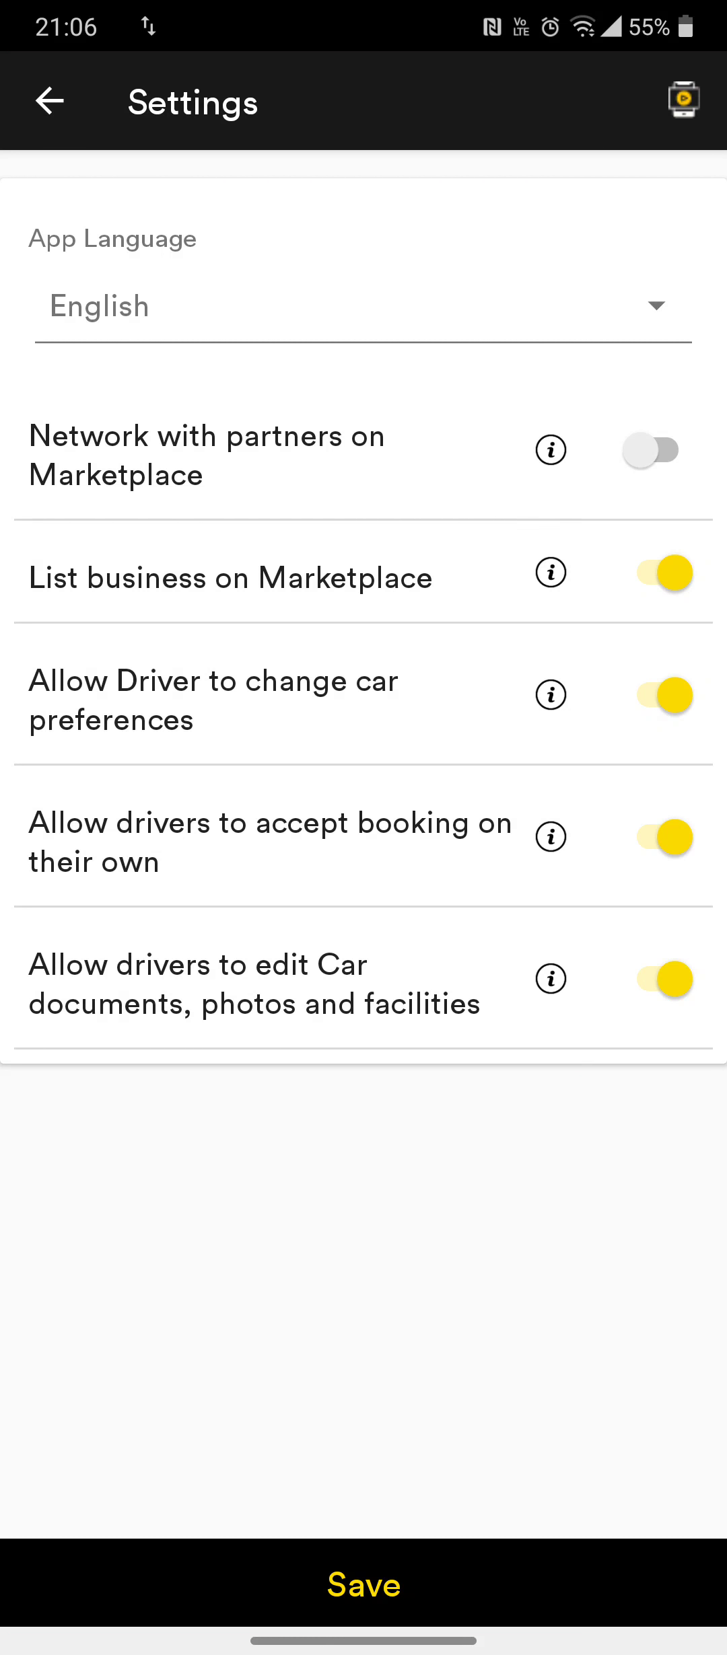
- Toggle drivers editing car documents, photos and facilities, leaving it switched off
click(663, 979)
click(658, 979)
click(664, 980)
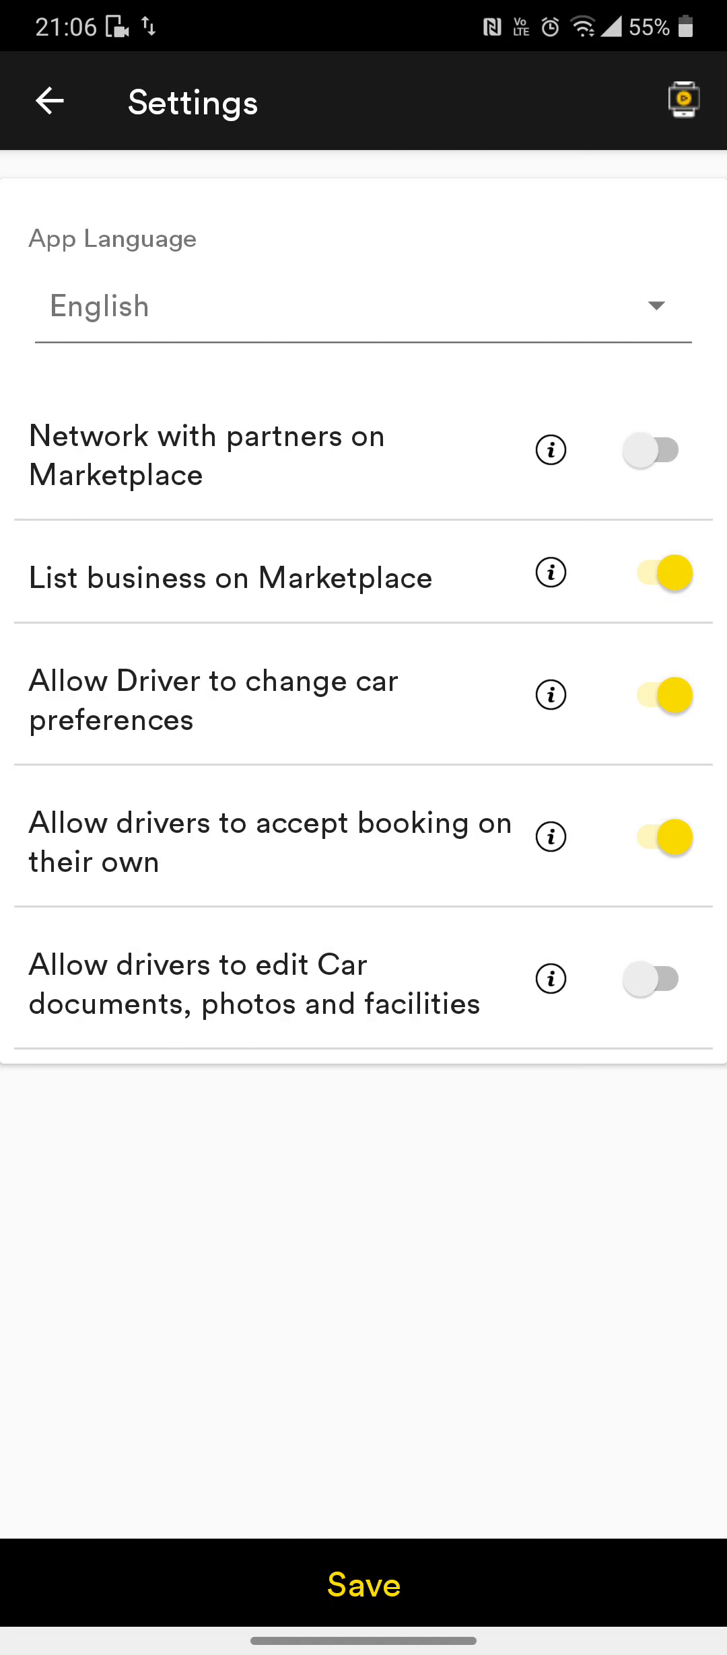